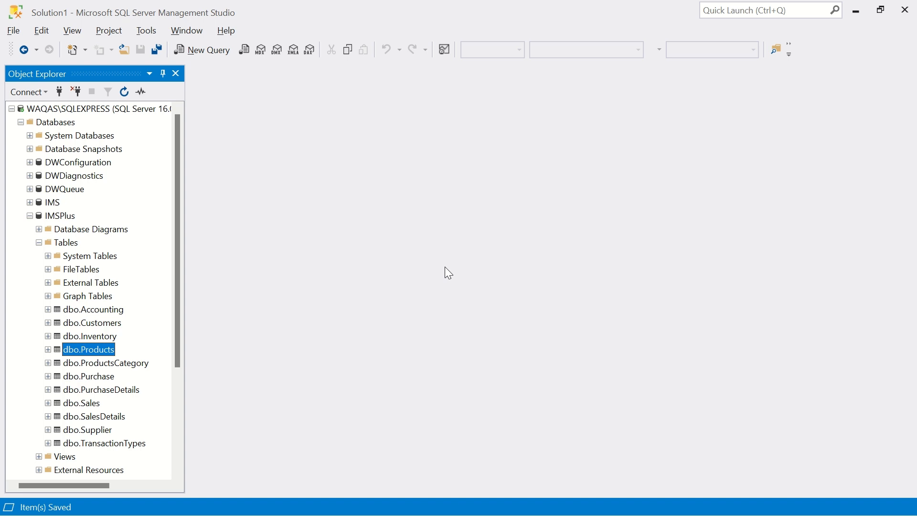
pyautogui.hotkey('alt', 'Tab')
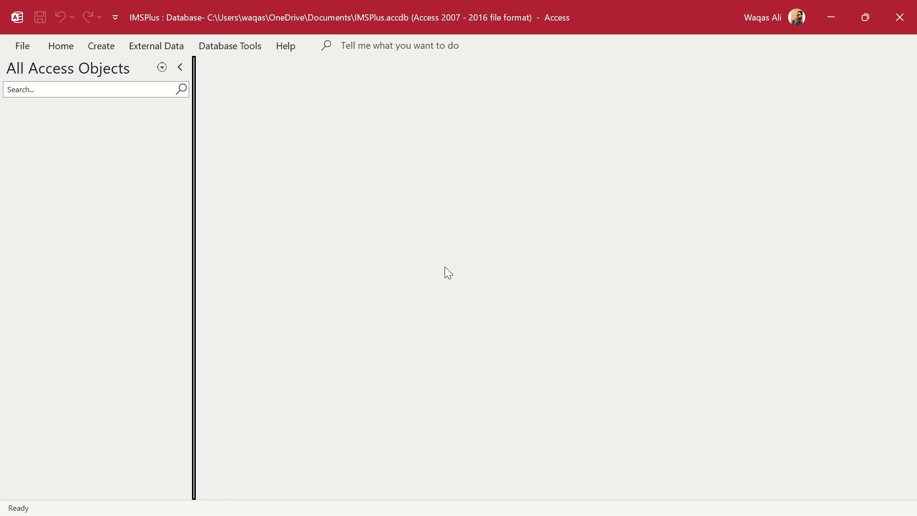
pyautogui.hotkey('alt', 'Tab')
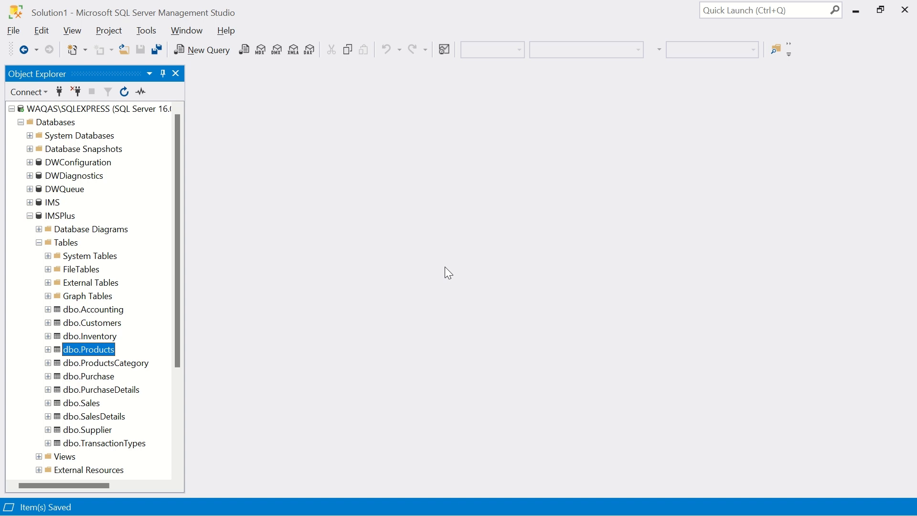
# Step: Open the design of the dbo.Products table in IMSPlus, examine the CostPrice column's data type, and close the design
pyautogui.click(97, 351)
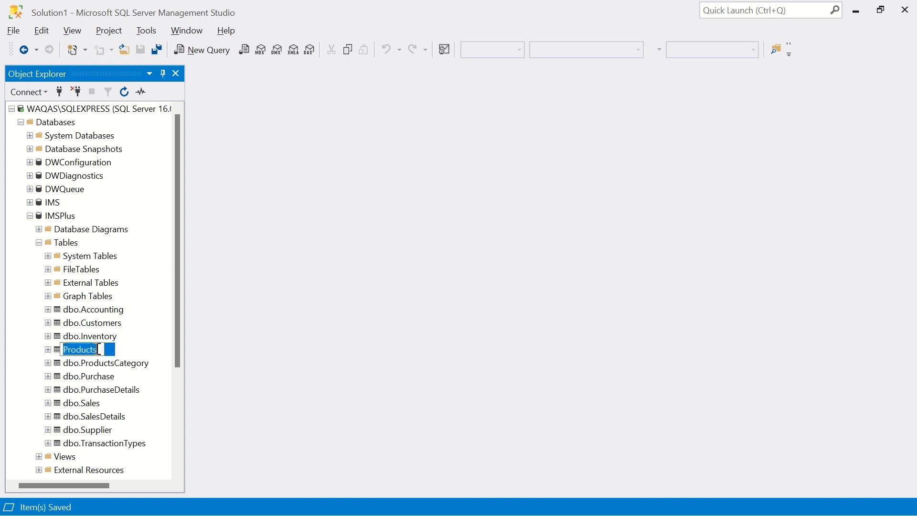
pyautogui.press('Escape')
pyautogui.rightClick(97, 354)
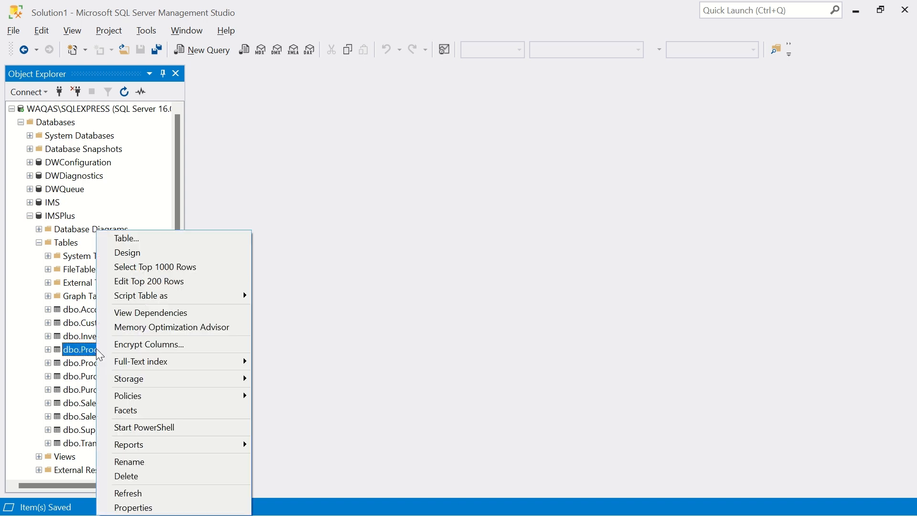
pyautogui.click(157, 251)
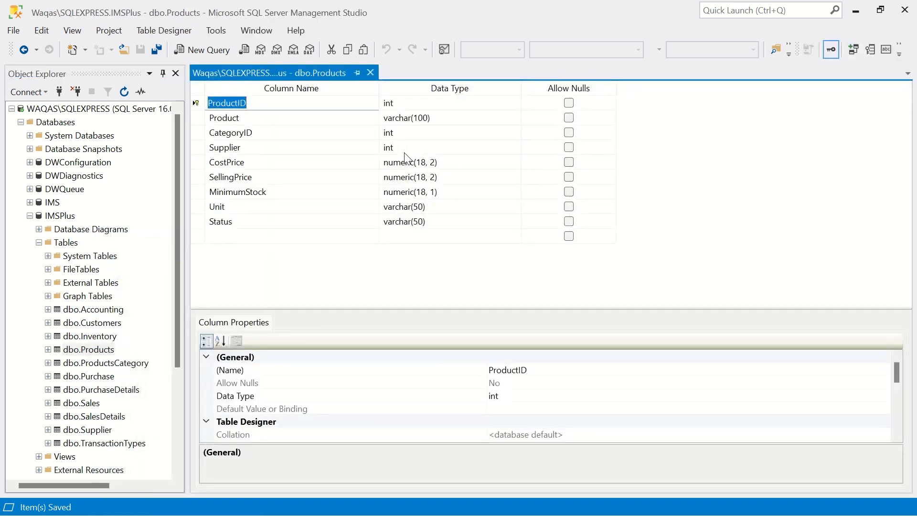
pyautogui.click(406, 162)
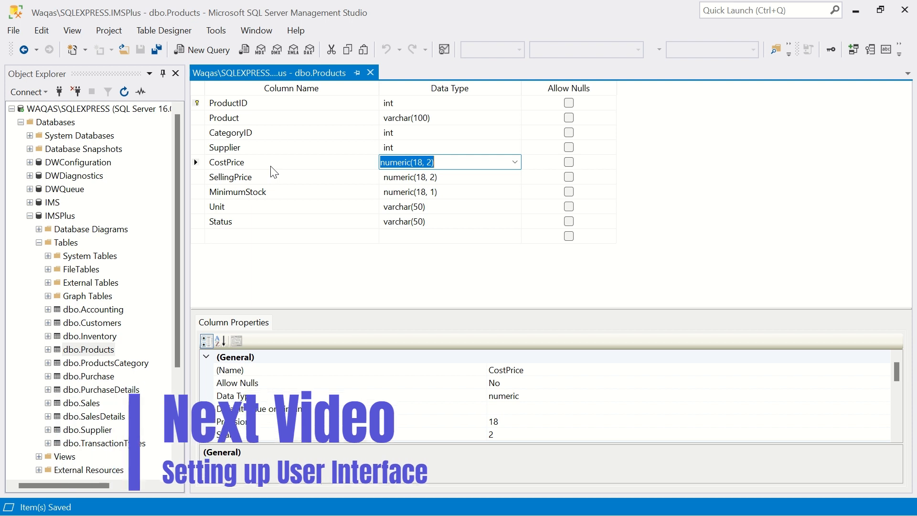
pyautogui.click(418, 162)
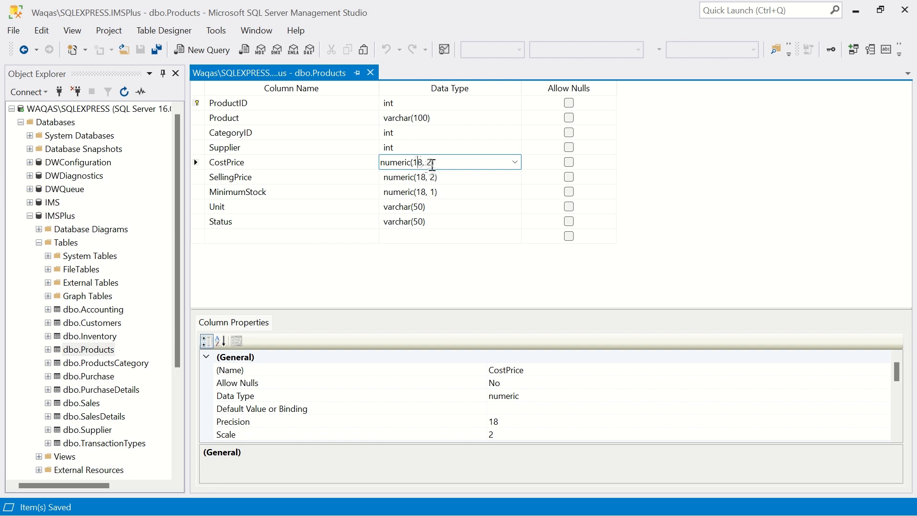
pyautogui.click(432, 163)
pyautogui.click(371, 74)
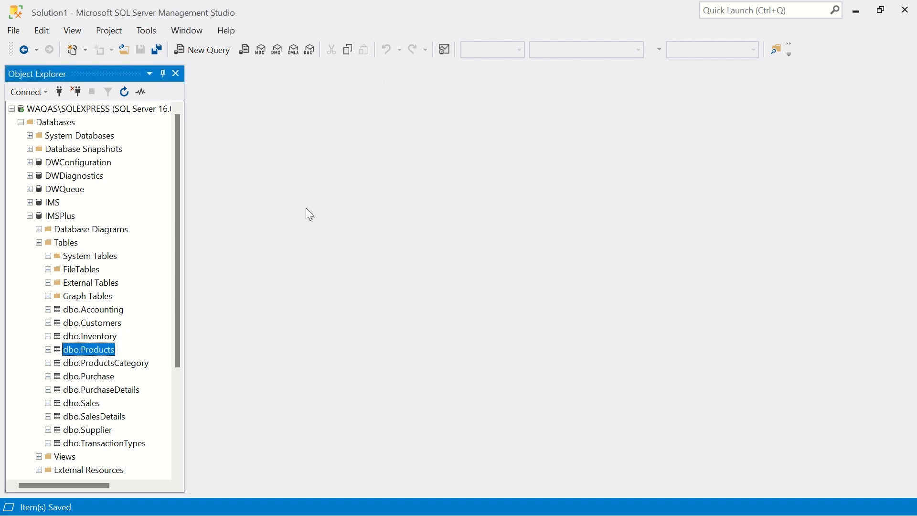
pyautogui.click(65, 219)
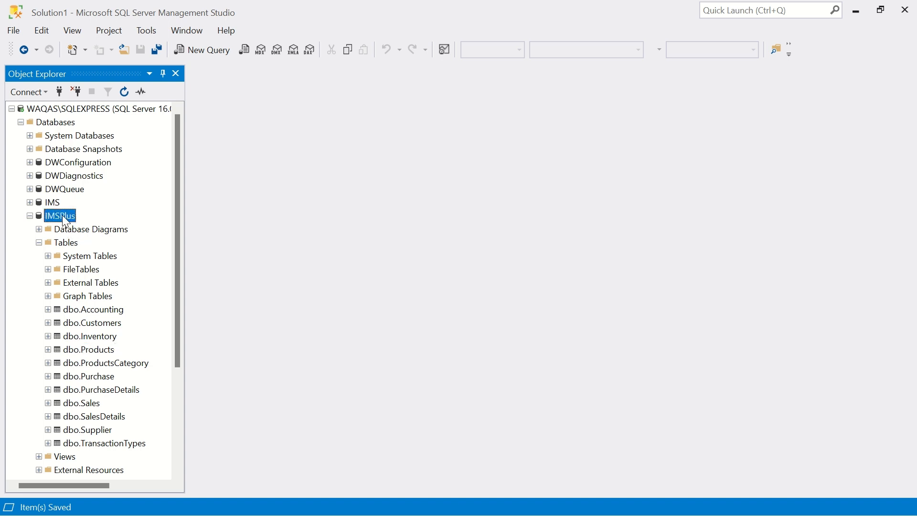
pyautogui.hotkey('alt', 'Tab')
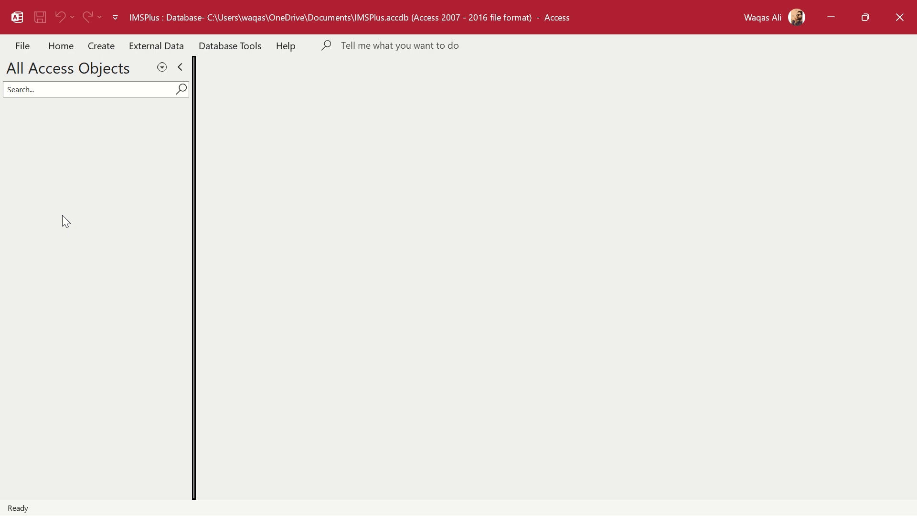
pyautogui.hotkey('alt', 'Tab')
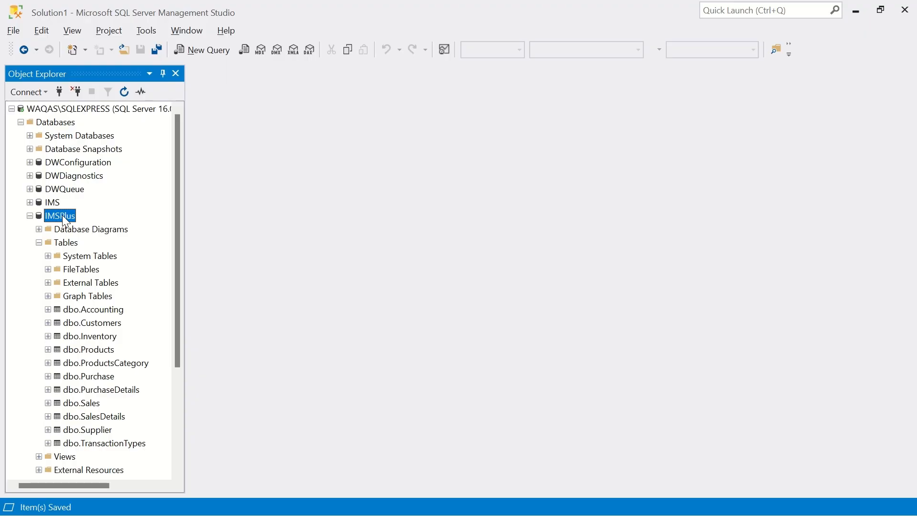
# Step: View the properties of the connected SQL Server instance, check its Product entry, and close the properties
pyautogui.rightClick(102, 109)
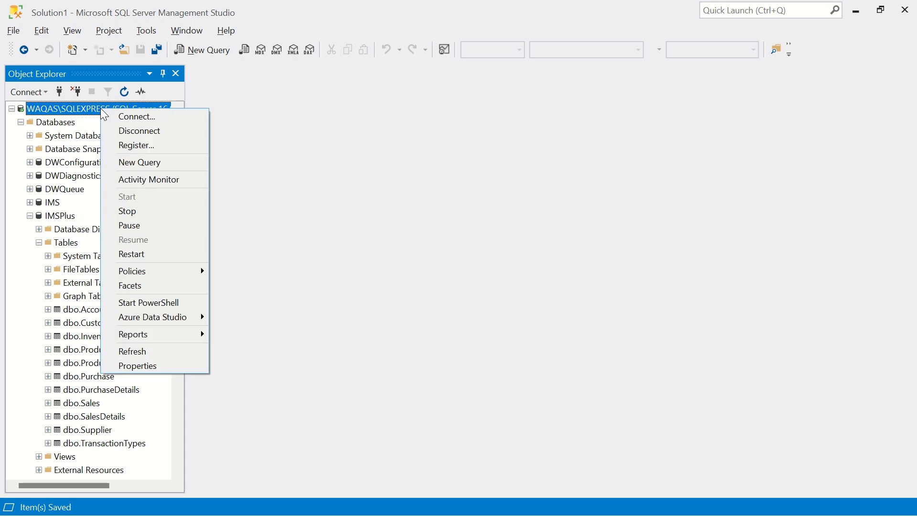
pyautogui.click(154, 367)
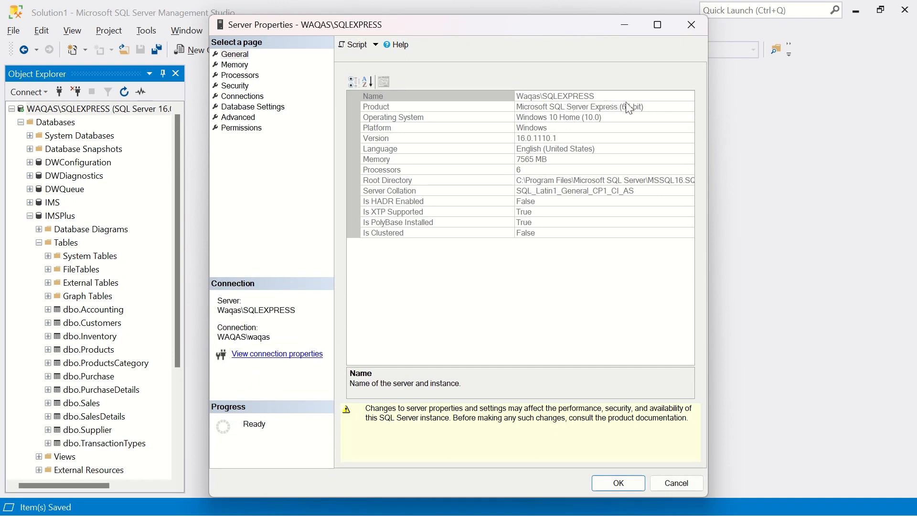
pyautogui.click(647, 107)
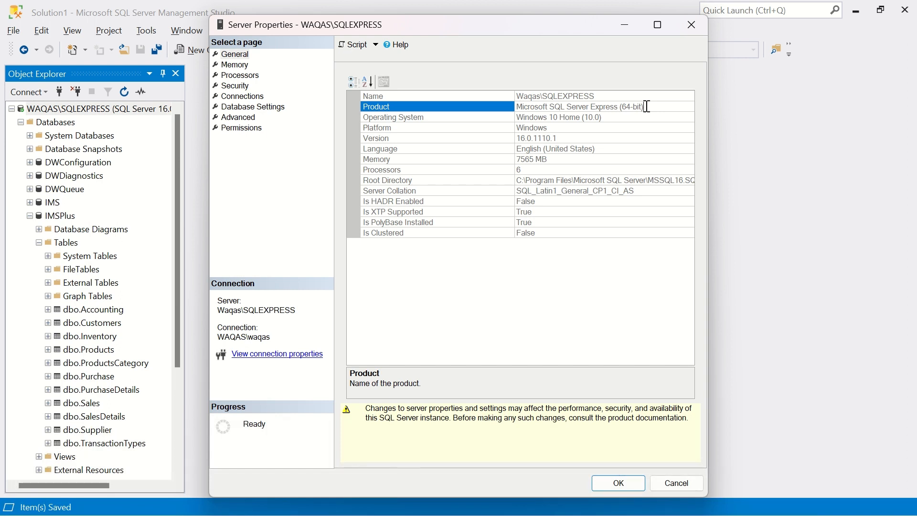
pyautogui.click(700, 28)
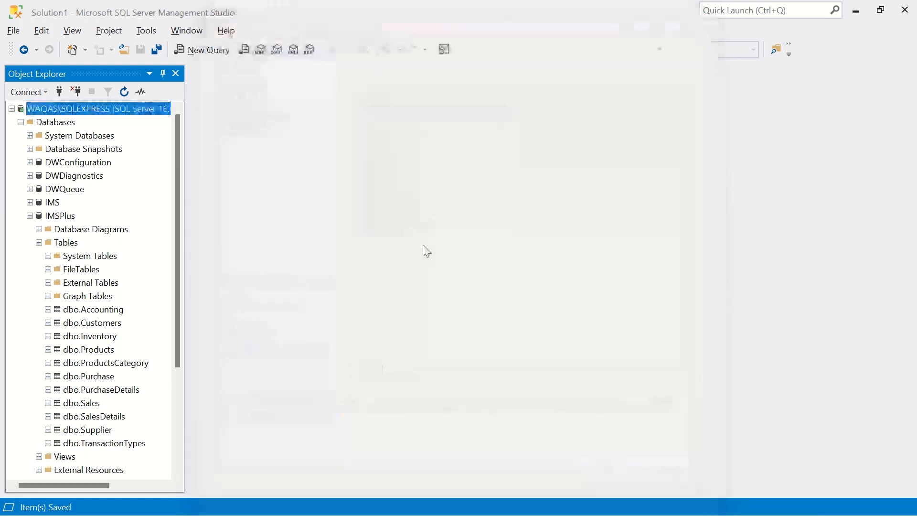
# Step: Switch to the IMSPlus database in Access and get external data from SQL Server, linking to the source by creating a linked table
pyautogui.hotkey('alt', 'Tab')
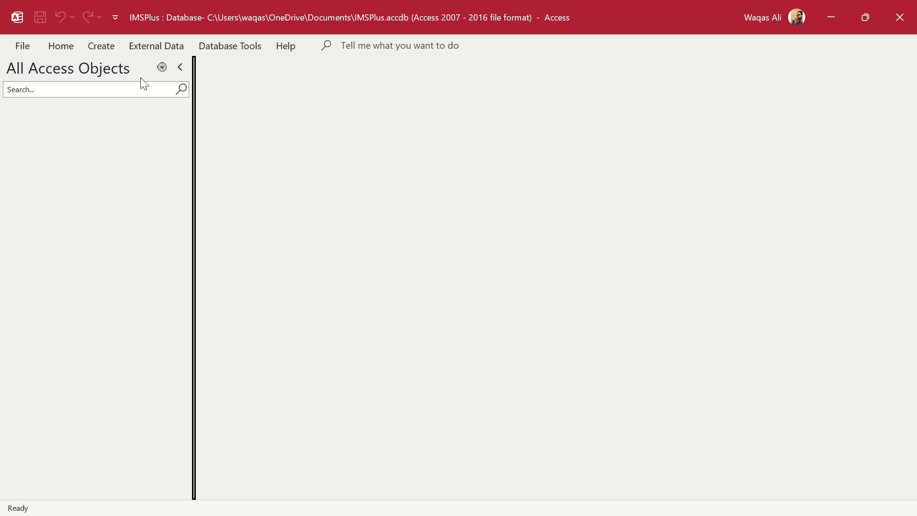
pyautogui.click(160, 48)
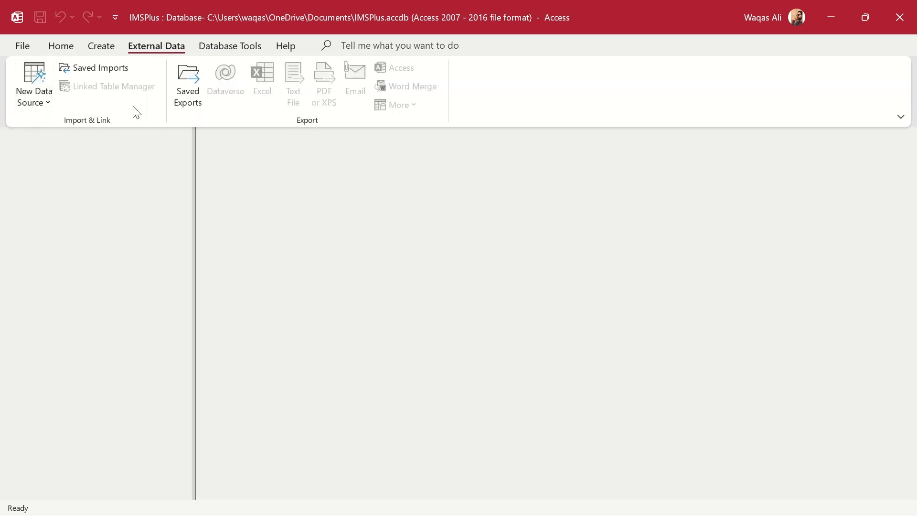
pyautogui.click(49, 105)
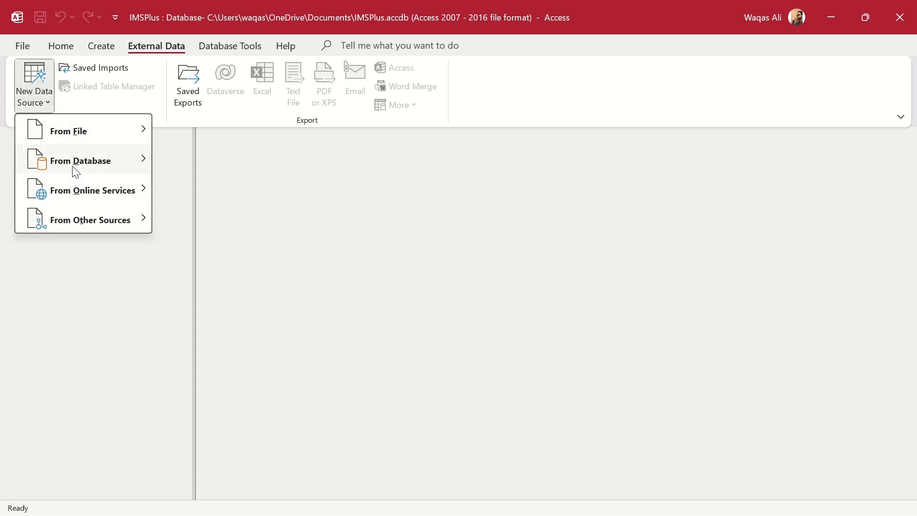
pyautogui.moveTo(75, 168)
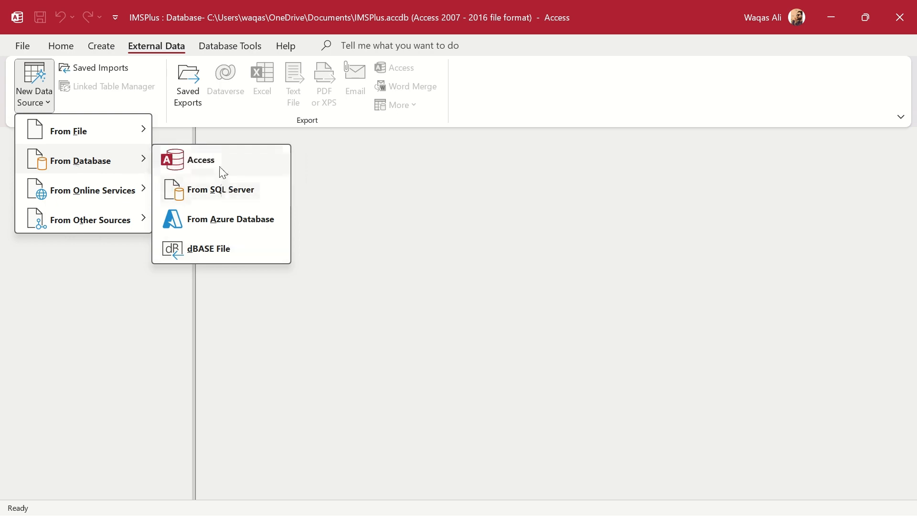
pyautogui.click(216, 196)
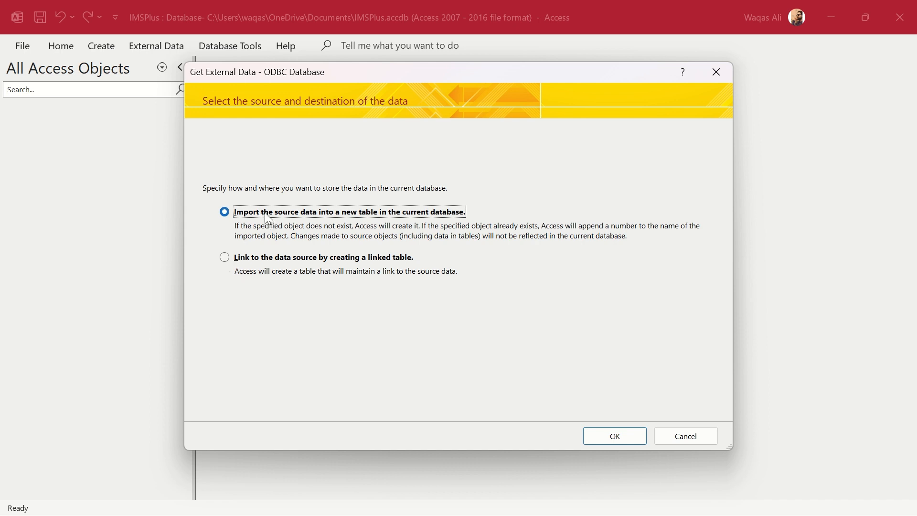
pyautogui.hotkey('alt', 'Tab')
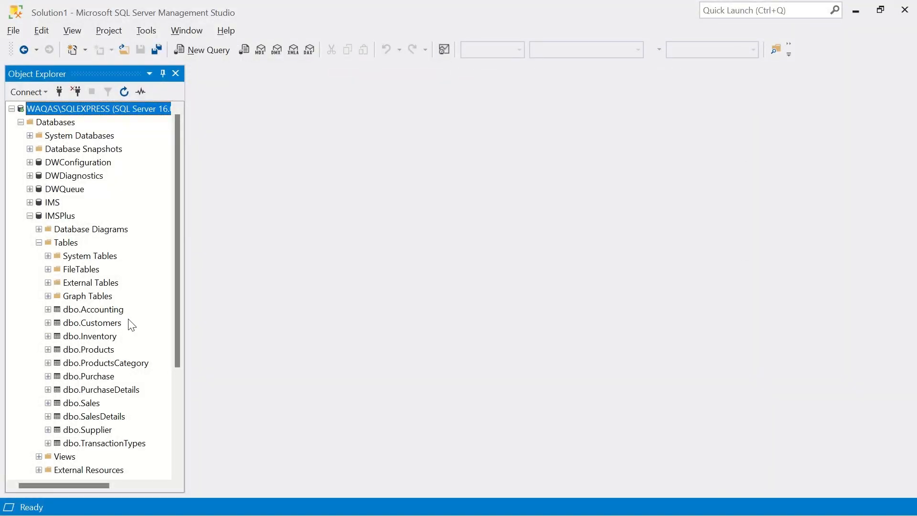
pyautogui.hotkey('alt', 'Tab')
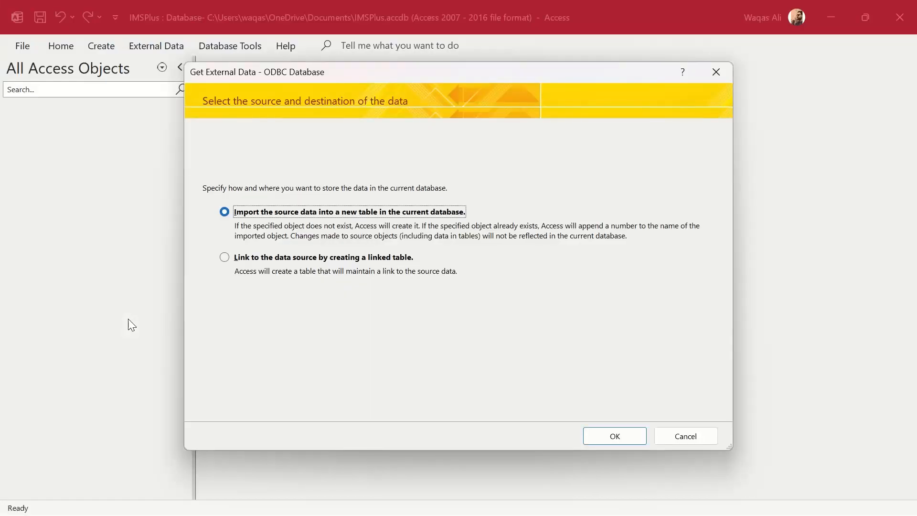
pyautogui.click(276, 257)
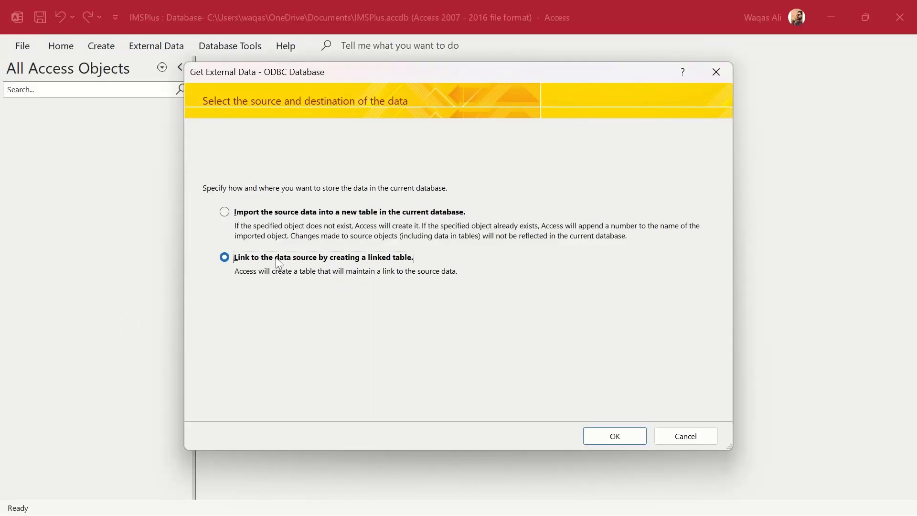
pyautogui.click(611, 434)
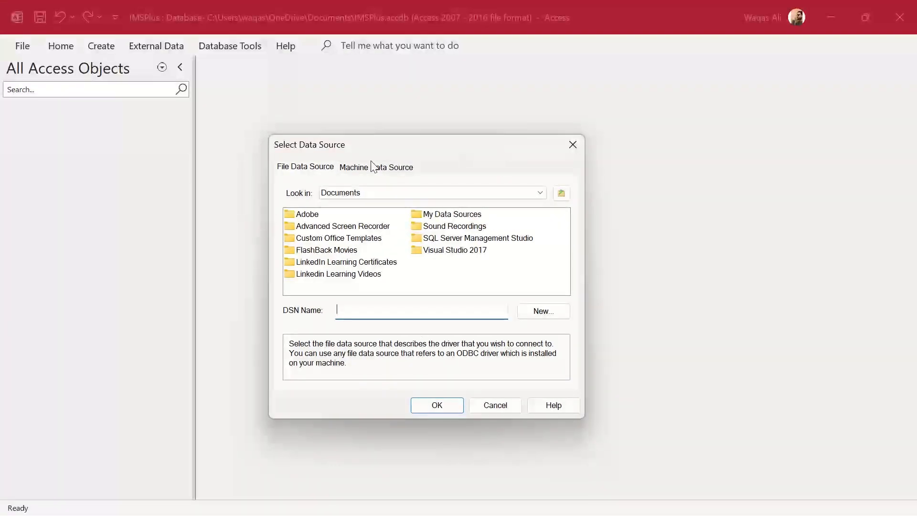
# Step: Start a new machine data source of the User Data Source type and proceed to the driver selection
pyautogui.click(373, 175)
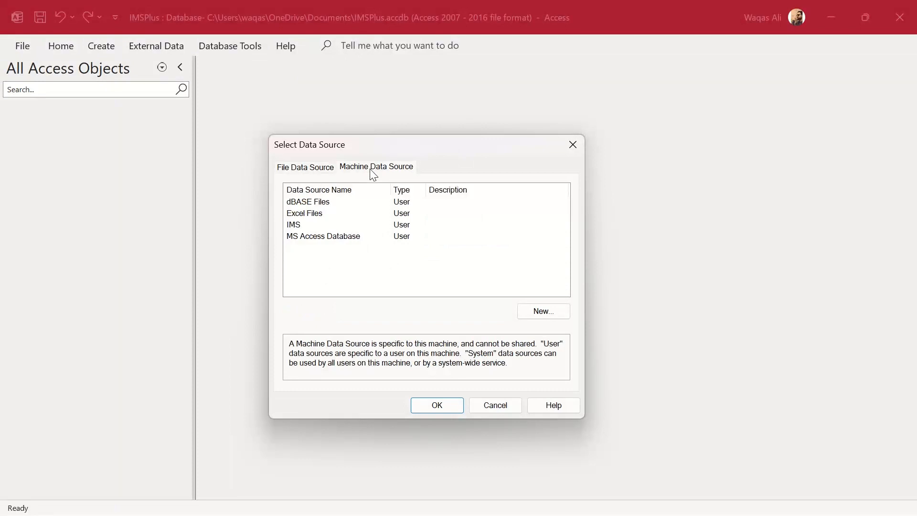
pyautogui.click(295, 225)
pyautogui.click(545, 312)
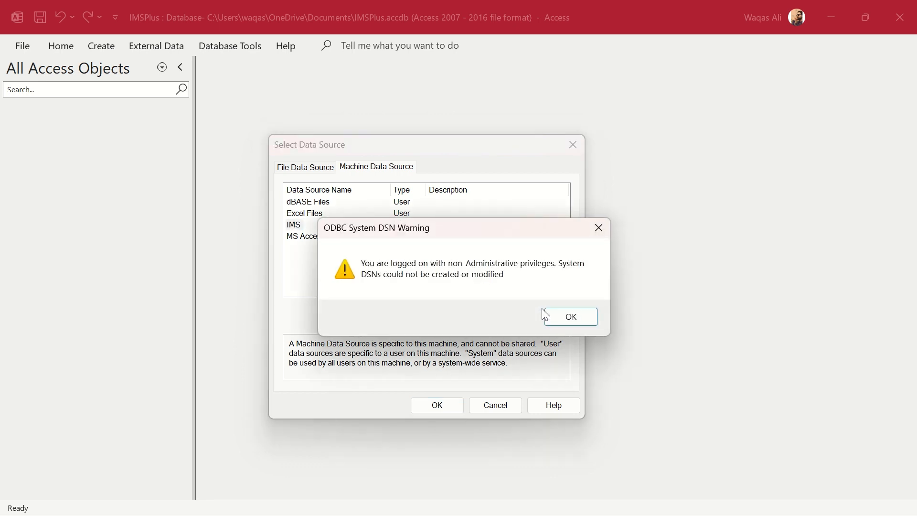
pyautogui.click(566, 317)
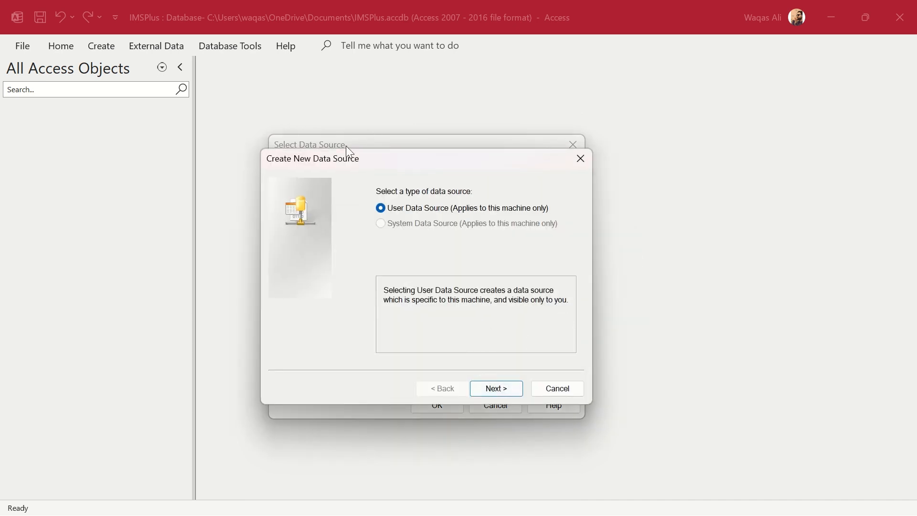
pyautogui.click(499, 391)
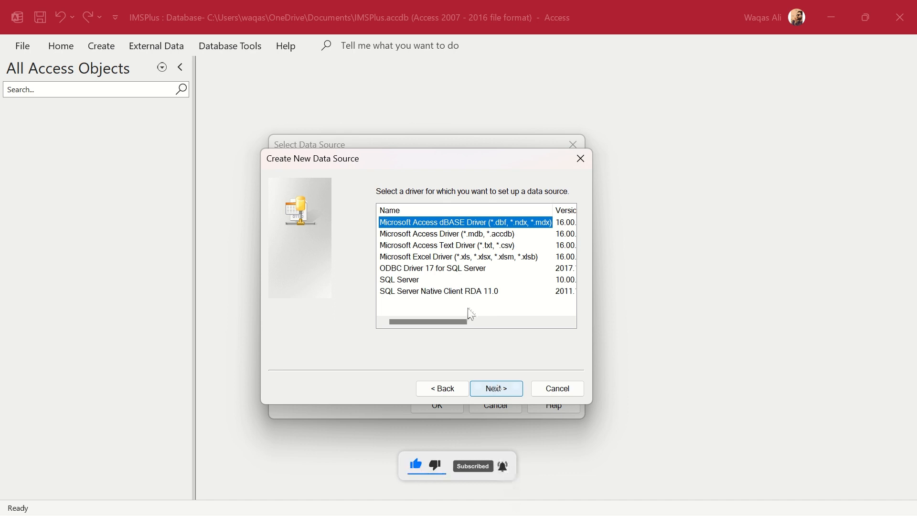
# Step: Select ODBC Driver 17 for SQL Server as the driver for the new data source
pyautogui.click(457, 273)
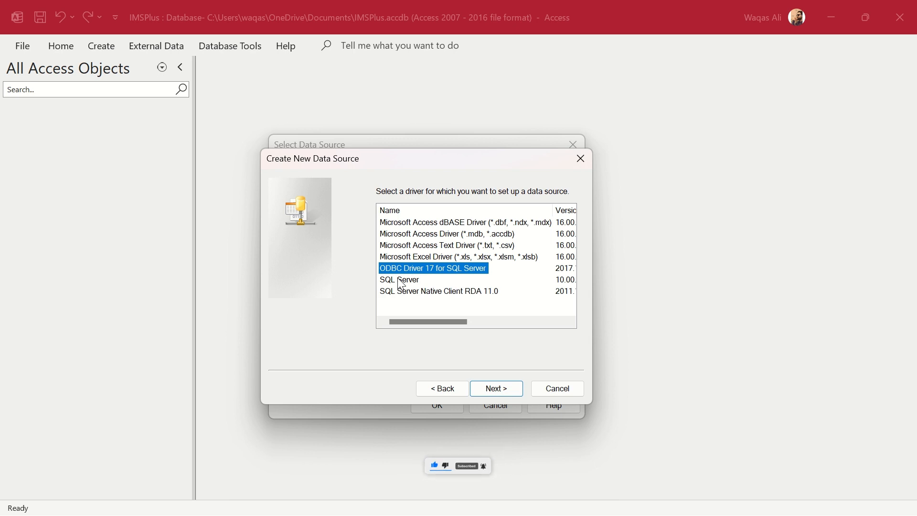
pyautogui.click(400, 279)
pyautogui.click(408, 292)
pyautogui.click(411, 281)
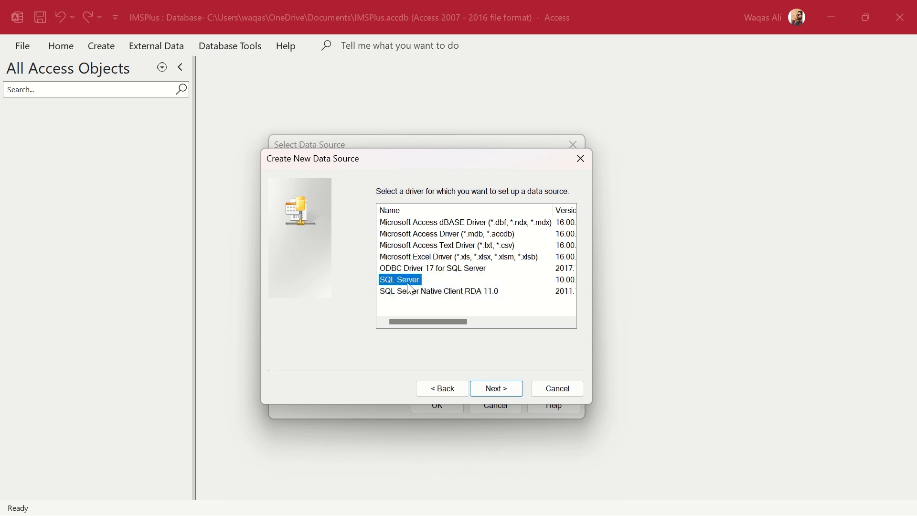
pyautogui.click(428, 262)
pyautogui.click(425, 266)
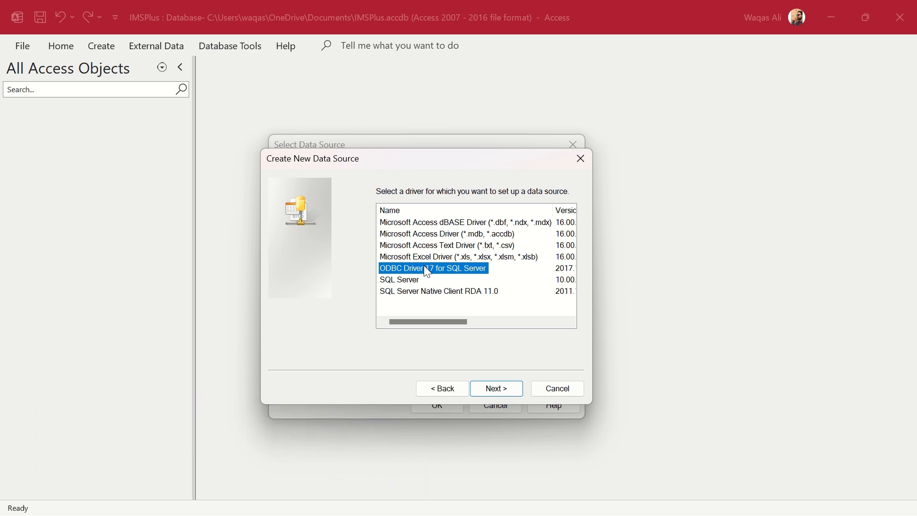
pyautogui.click(431, 295)
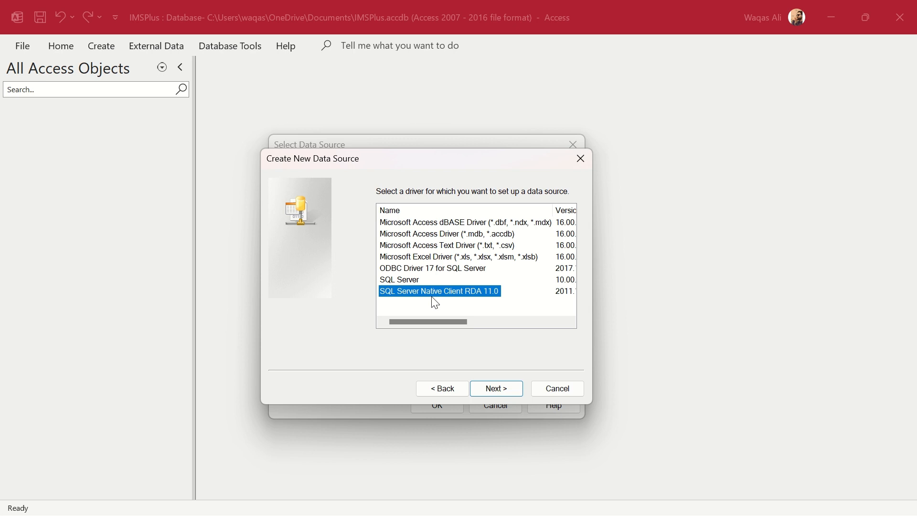
pyautogui.click(444, 269)
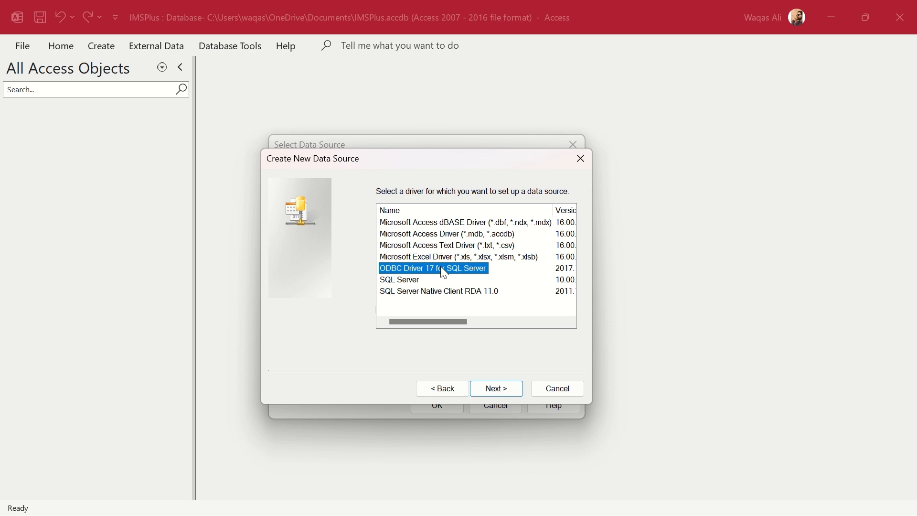
pyautogui.click(453, 293)
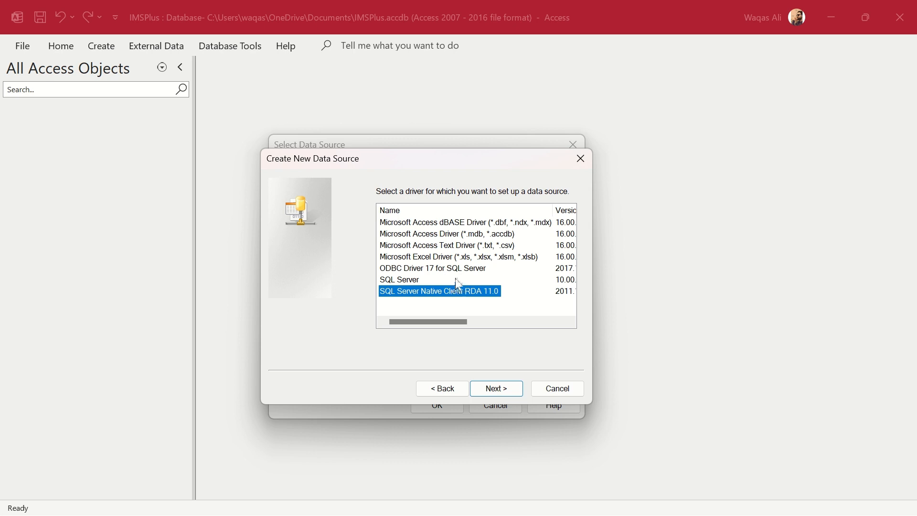
pyautogui.click(461, 269)
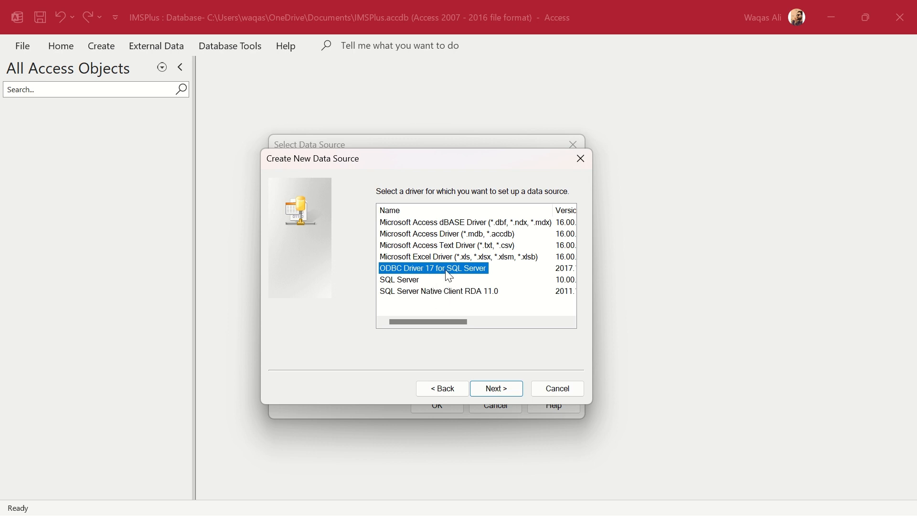
# Step: Complete the driver selection and open the setup for the new SQL Server data source
pyautogui.click(502, 389)
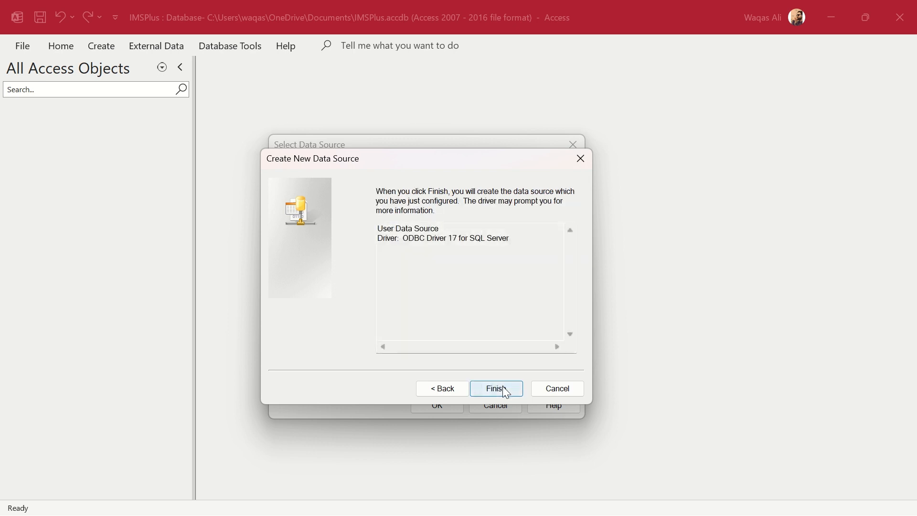
pyautogui.click(504, 388)
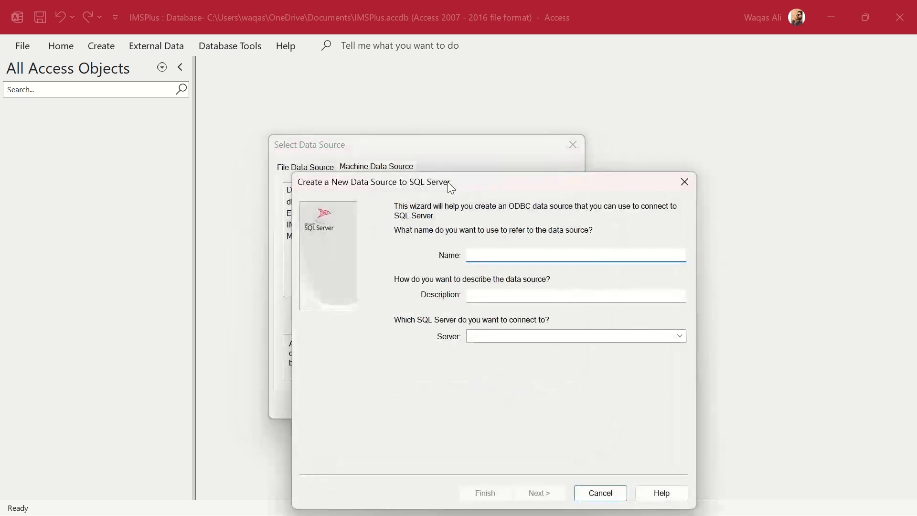
pyautogui.moveTo(448, 181); pyautogui.dragTo(381, 112)
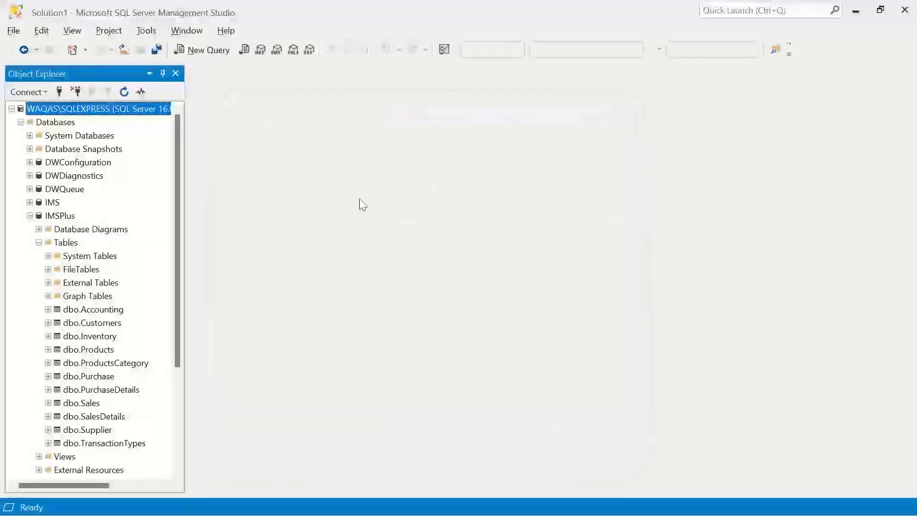
pyautogui.click(57, 216)
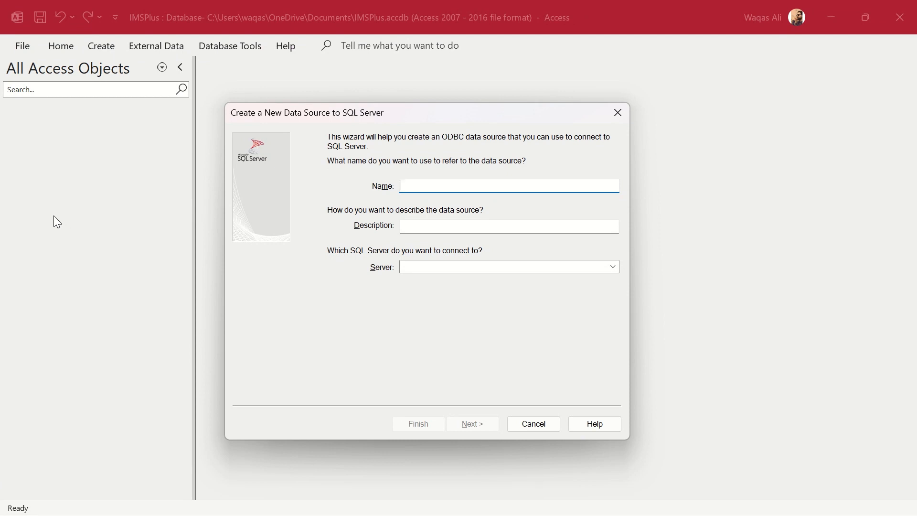
pyautogui.write('Conn')
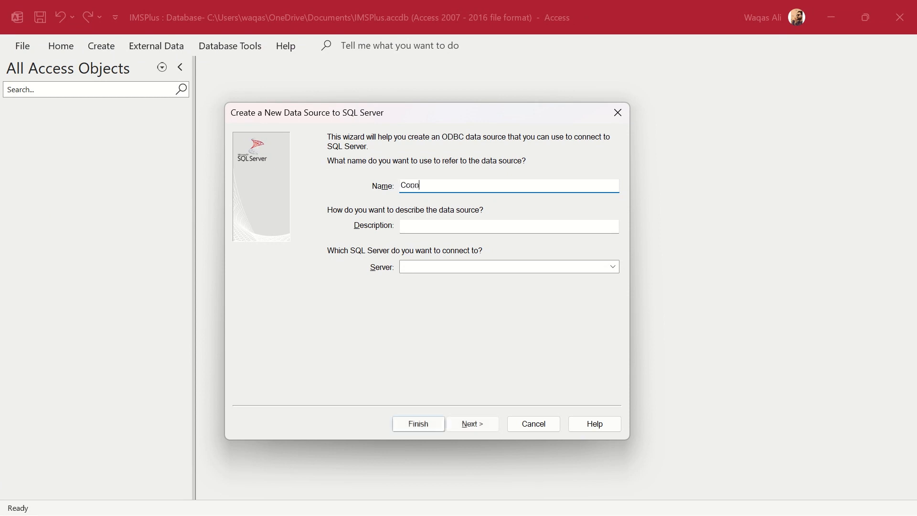
pyautogui.write('ection to SQL')
pyautogui.press('BackSpace')
pyautogui.press('BackSpace')
pyautogui.press('BackSpace')
pyautogui.press('BackSpace')
pyautogui.press('BackSpace')
pyautogui.press('BackSpace')
pyautogui.press('BackSpace')
pyautogui.press('BackSpace')
pyautogui.press('BackSpace')
pyautogui.press('BackSpace')
pyautogui.press('BackSpace')
pyautogui.press('BackSpace')
pyautogui.press('BackSpace')
pyautogui.press('BackSpace')
pyautogui.press('BackSpace')
pyautogui.press('BackSpace')
pyautogui.press('BackSpace')
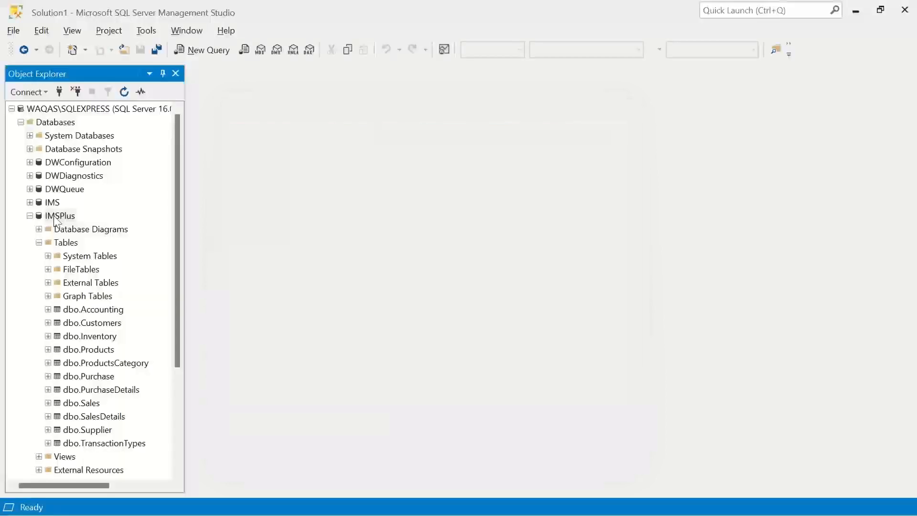
# Step: Name the new data source IMSPlus, matching the database selected in SQL Server Management Studio
pyautogui.click(48, 216)
pyautogui.hotkey('alt', 'Tab')
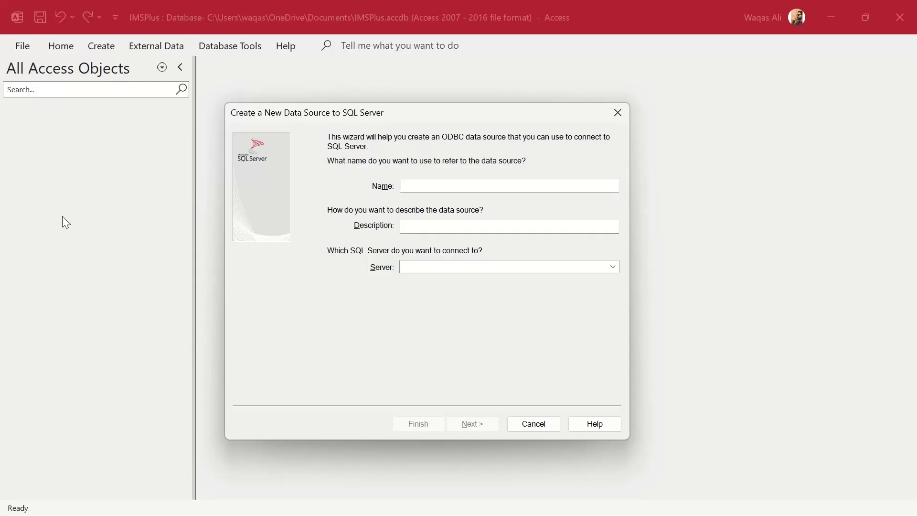
pyautogui.write('IMSP')
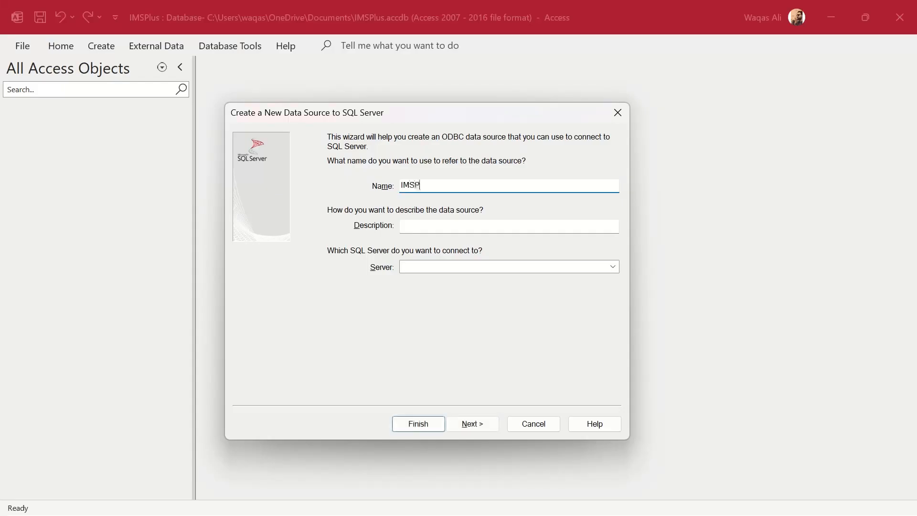
pyautogui.write('lus')
# Step: Switch to SQL Server Management Studio, copy the server name from the IMSPlus database's connection properties, and close the properties
pyautogui.hotkey('alt', 'Tab')
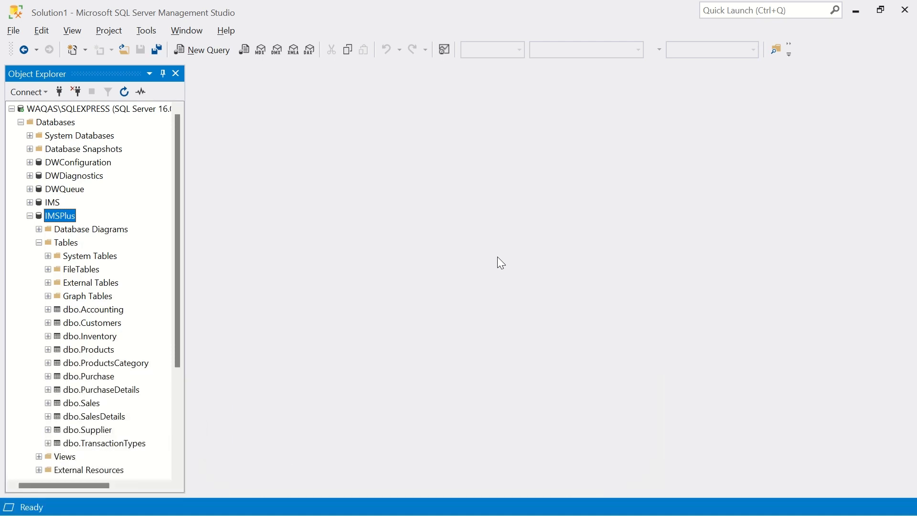
pyautogui.rightClick(66, 219)
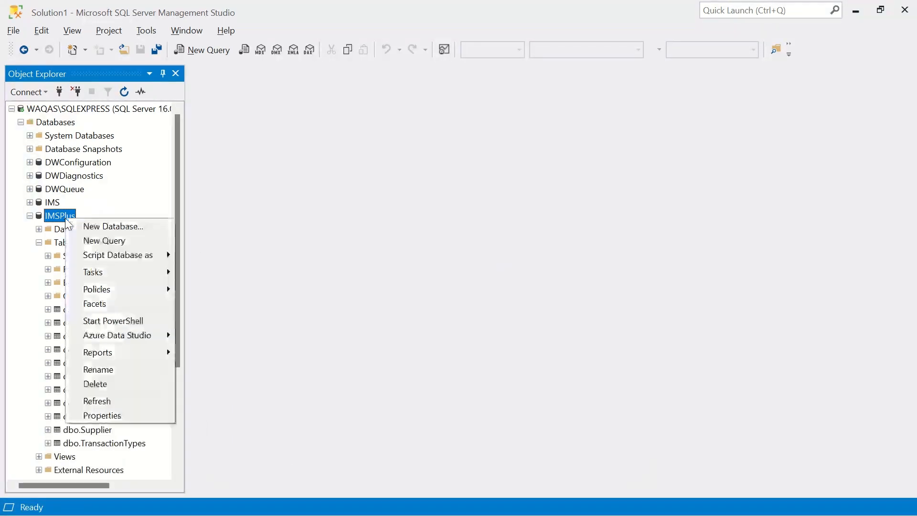
pyautogui.click(105, 416)
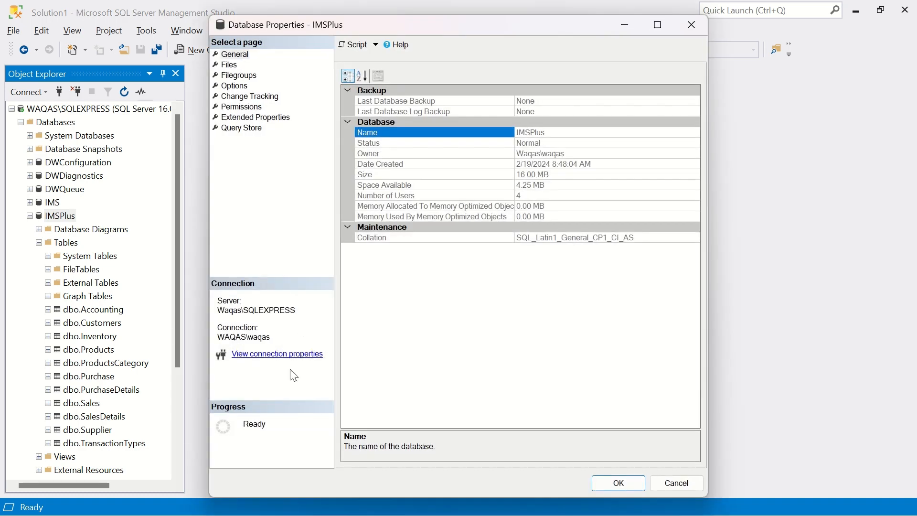
pyautogui.click(285, 356)
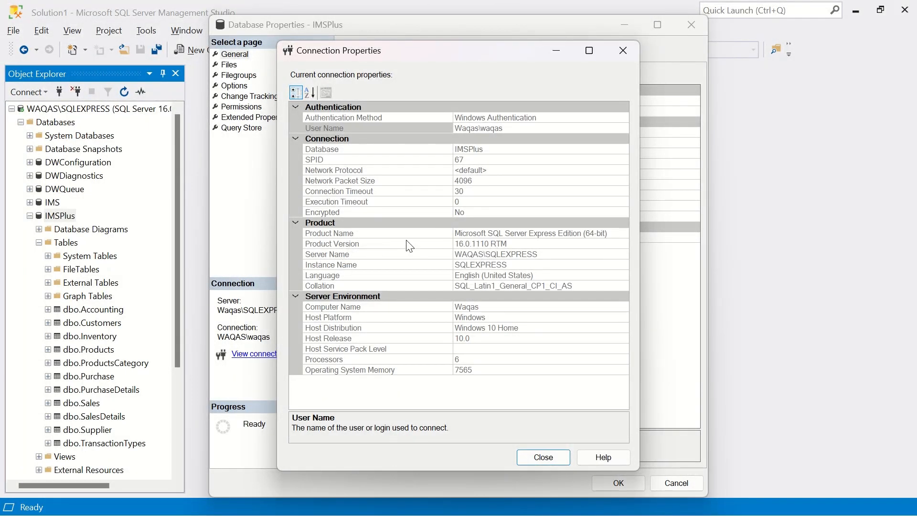
pyautogui.click(525, 253)
pyautogui.click(524, 253)
pyautogui.hotkey('ctrl', 'c')
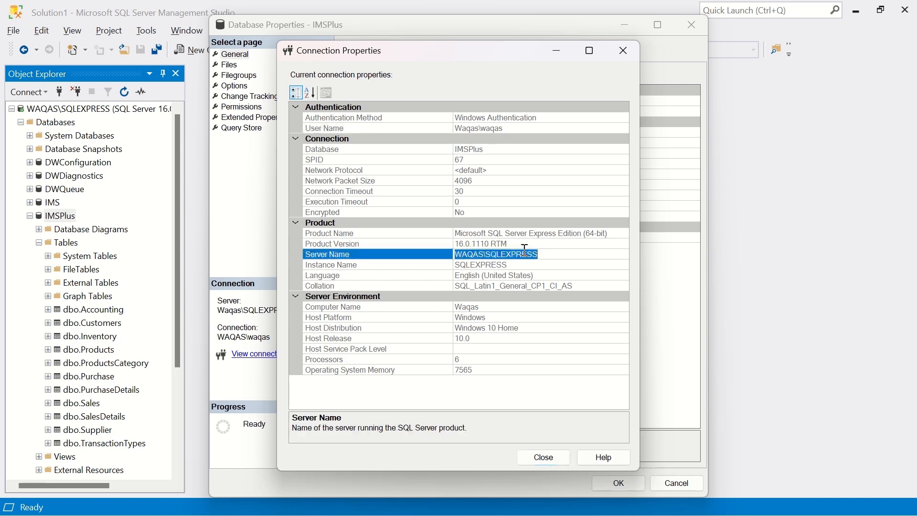
pyautogui.click(544, 458)
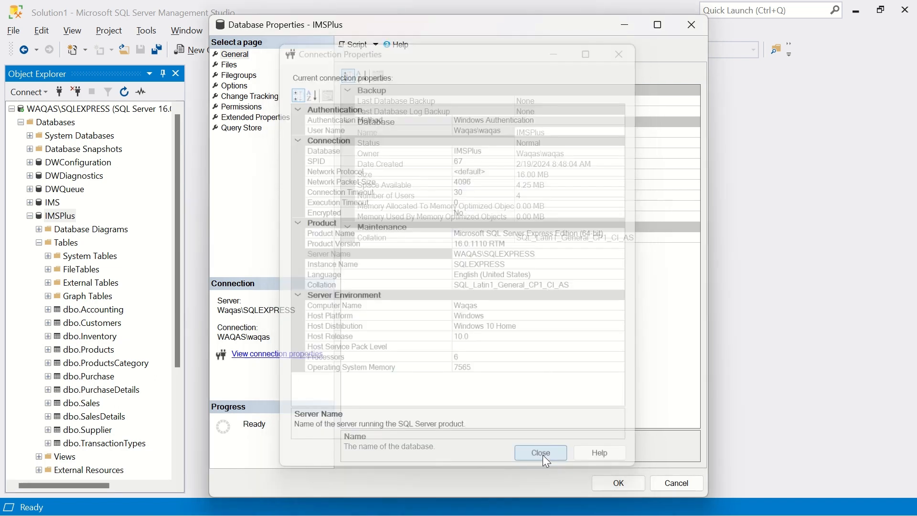
pyautogui.click(611, 481)
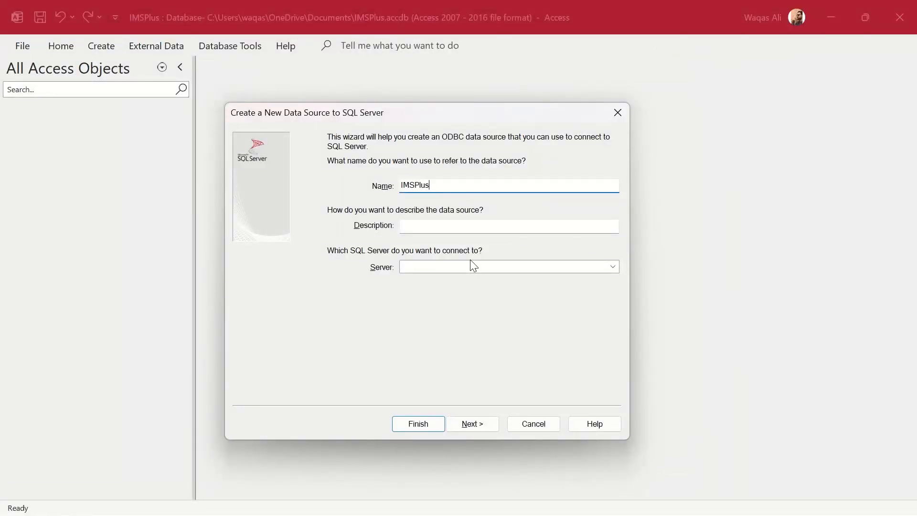
# Step: Paste the copied server name as the data source's server in Access and proceed with Integrated Windows authentication
pyautogui.click(473, 268)
pyautogui.hotkey('ctrl', 'v')
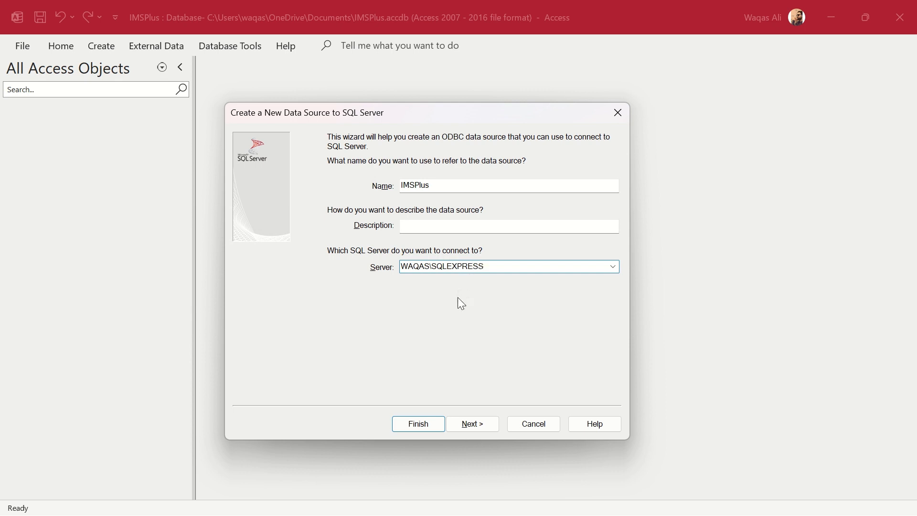
pyautogui.click(469, 427)
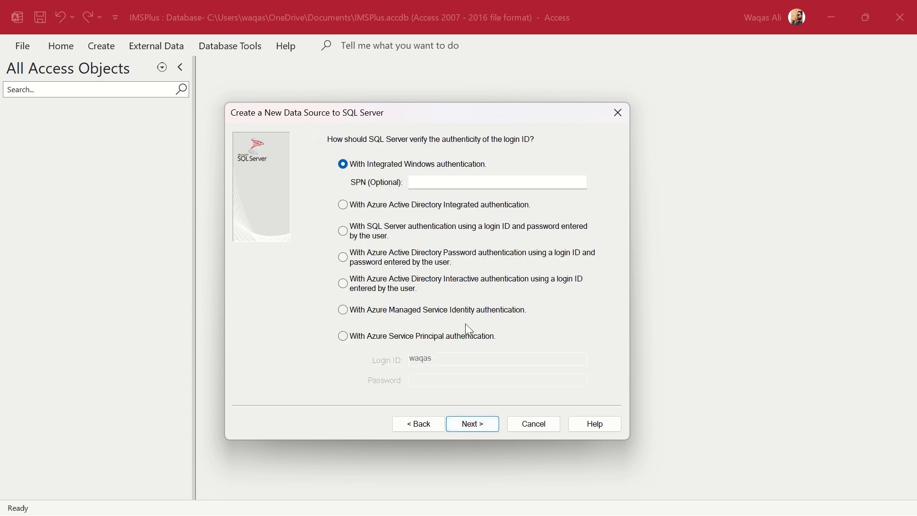
pyautogui.click(472, 424)
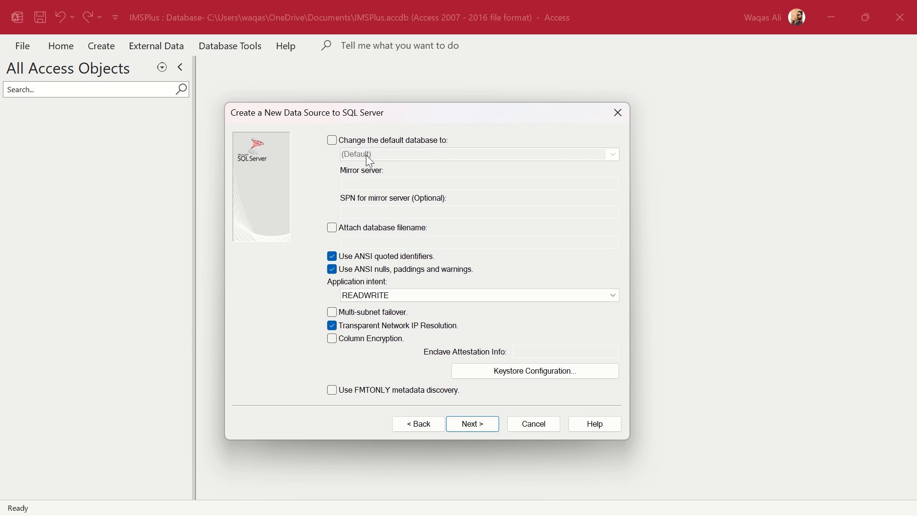
# Step: Change the data source's default database to IMSPlus and proceed to the remaining settings
pyautogui.hotkey('alt', 'Tab')
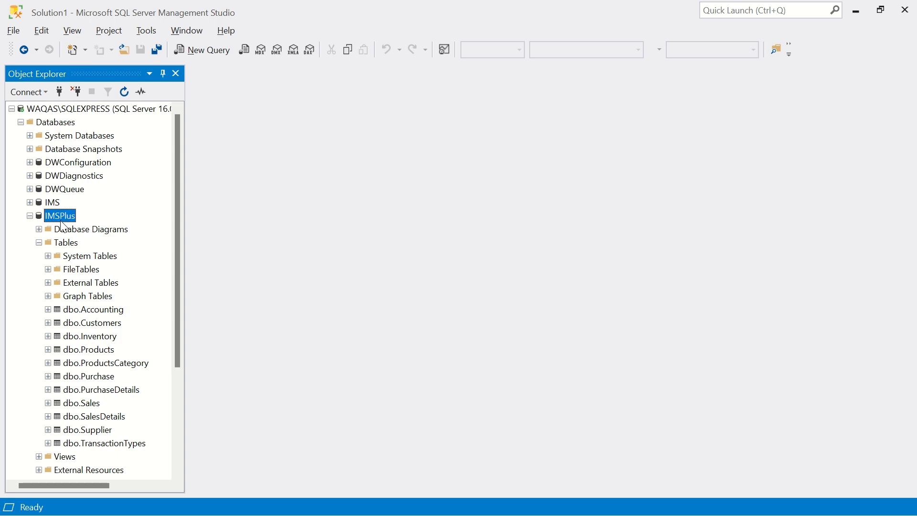
pyautogui.hotkey('alt', 'Tab')
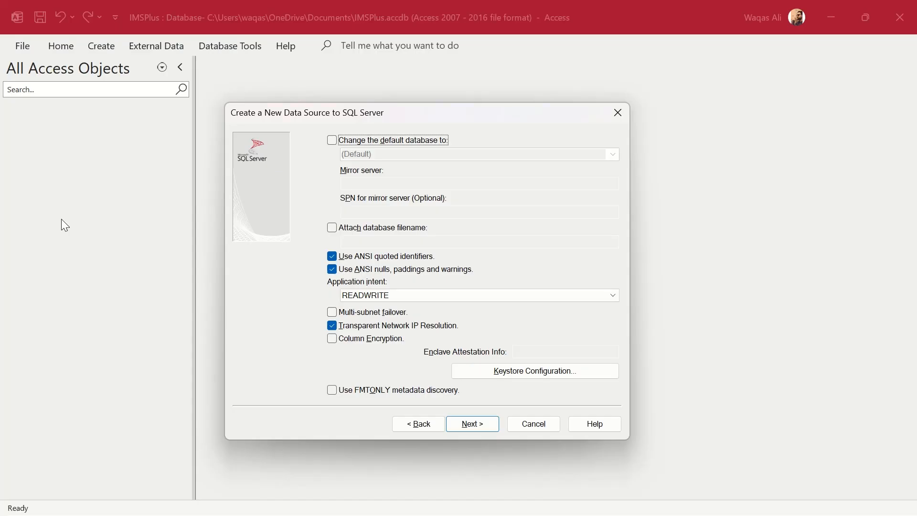
pyautogui.click(334, 143)
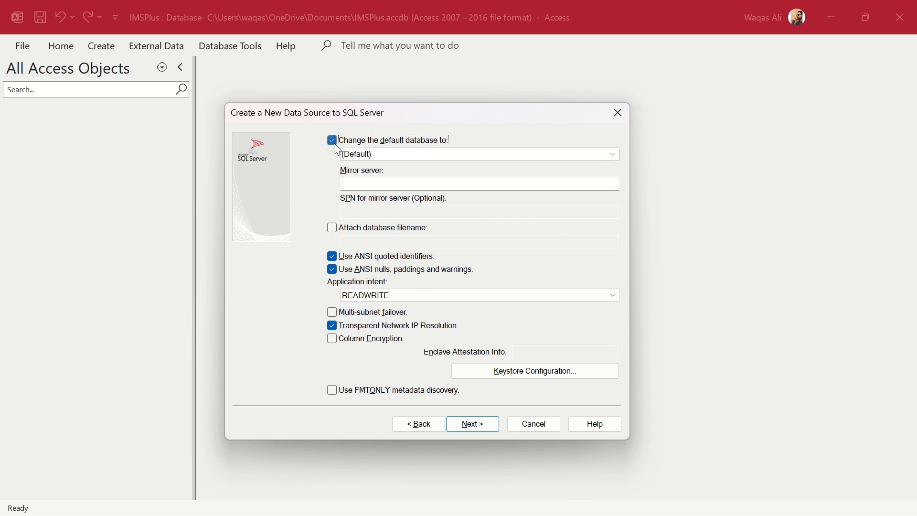
pyautogui.click(613, 156)
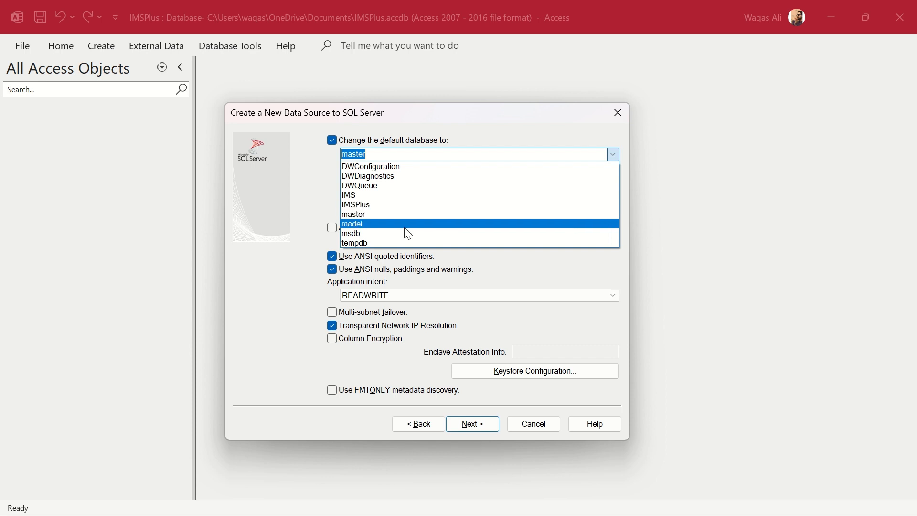
pyautogui.click(379, 206)
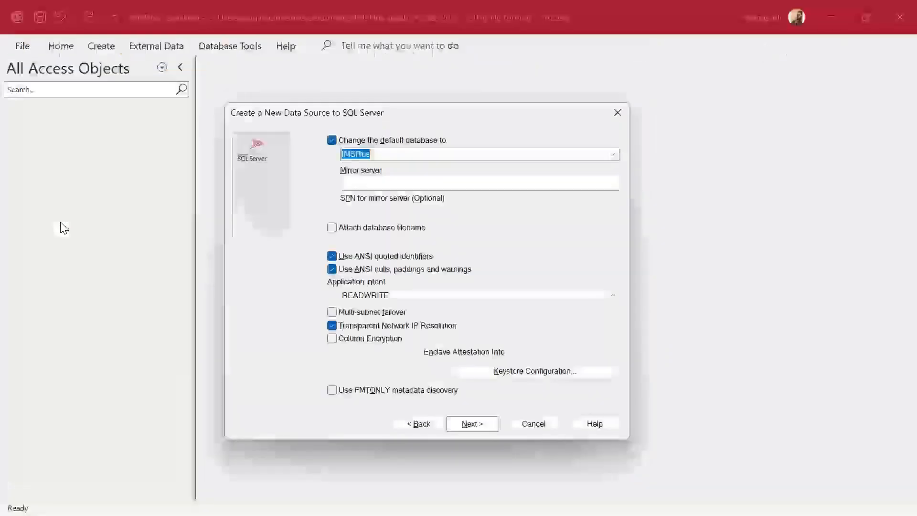
pyautogui.click(474, 423)
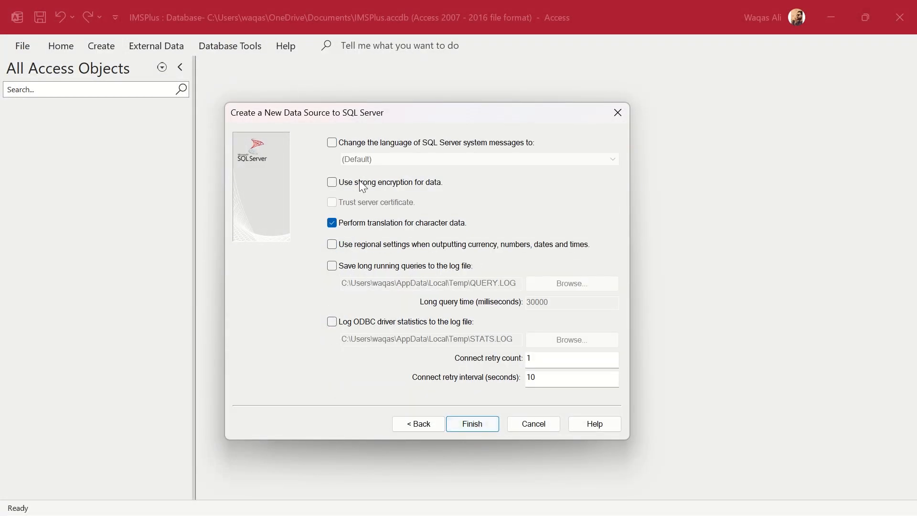
# Step: Finish the configuration with the default settings, test the data source, and create it
pyautogui.click(484, 423)
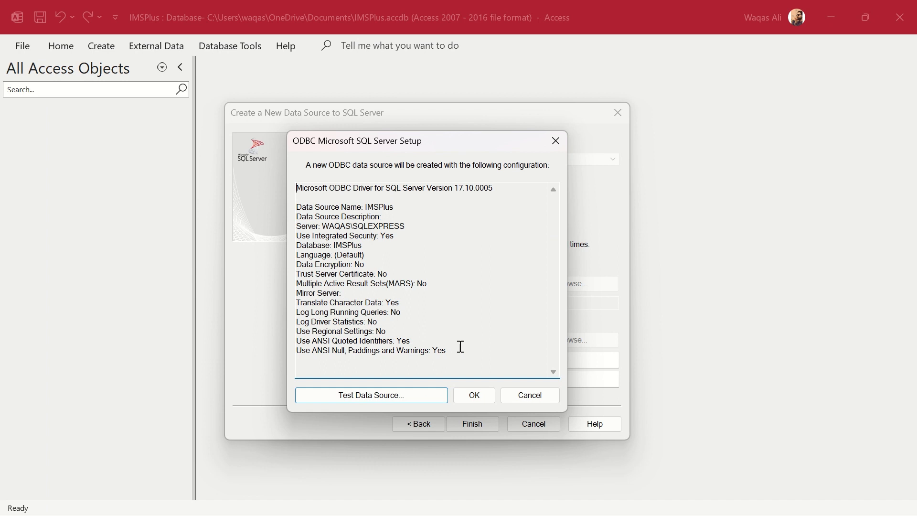
pyautogui.click(365, 398)
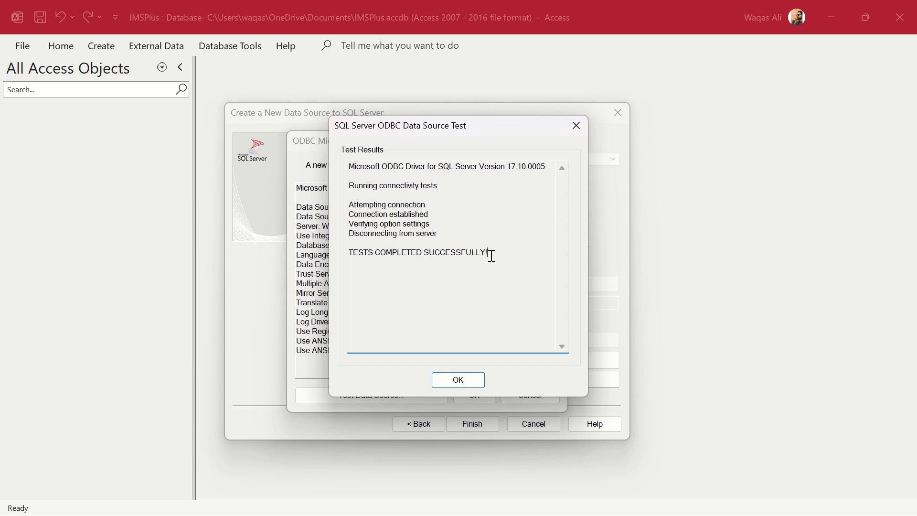
pyautogui.click(466, 377)
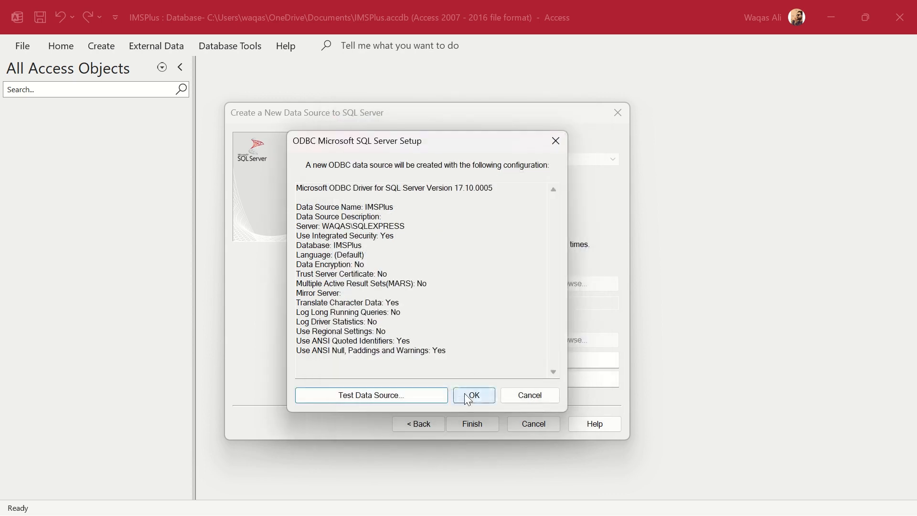
pyautogui.click(466, 394)
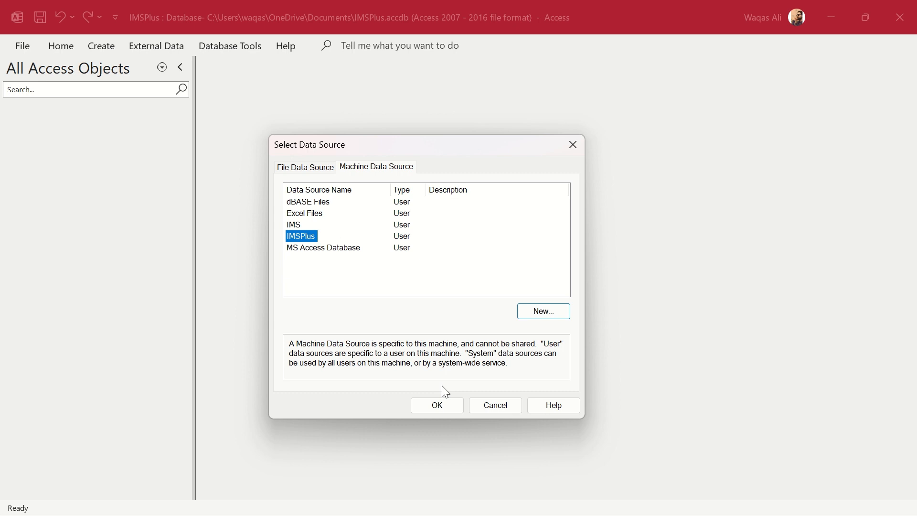
# Step: Connect through the IMSPlus data source and select the dbo.Accounting table for linking
pyautogui.click(436, 410)
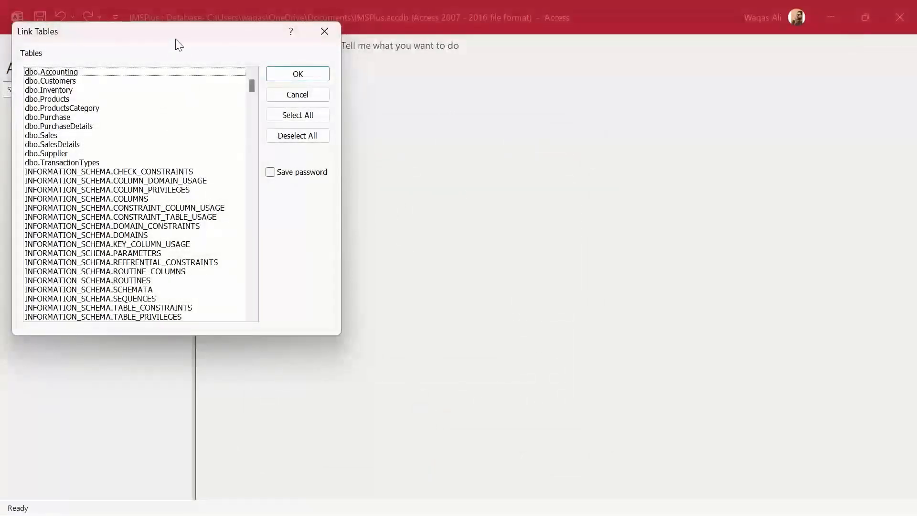
pyautogui.moveTo(174, 41); pyautogui.dragTo(462, 110)
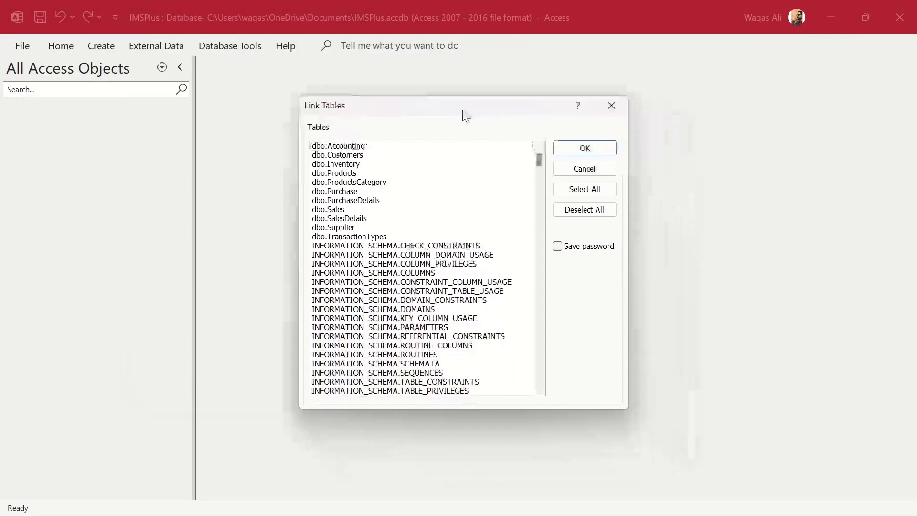
pyautogui.click(396, 149)
# Step: Compare the linkable tables with the IMSPlus tables in SQL Server Management Studio and look through the whole Access list
pyautogui.hotkey('alt', 'Tab')
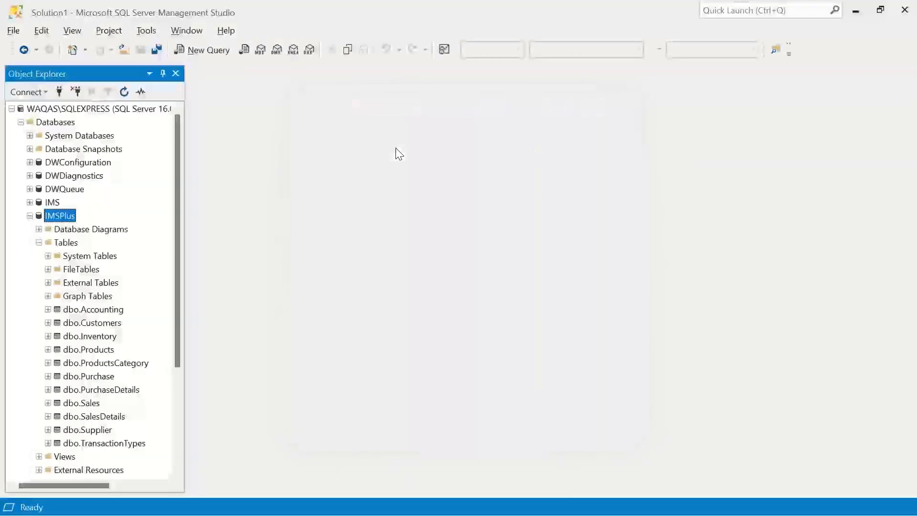
pyautogui.hotkey('alt', 'Tab')
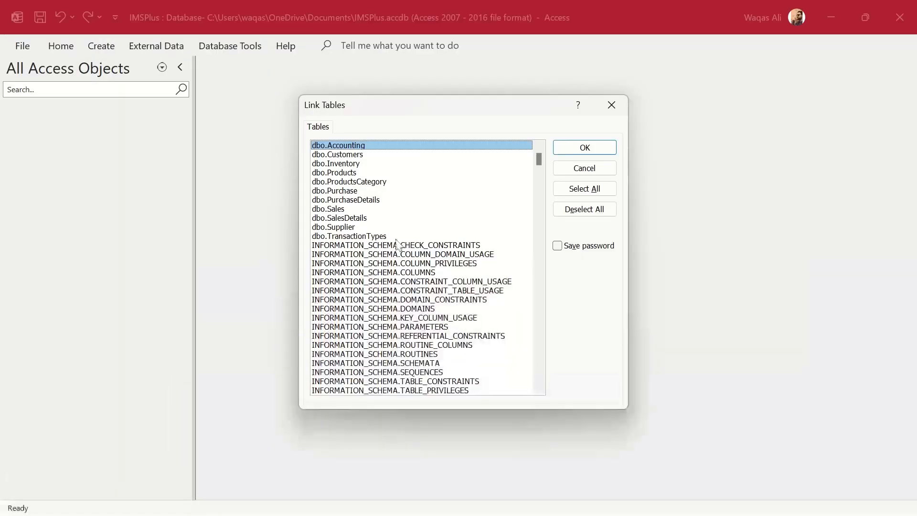
pyautogui.click(538, 242)
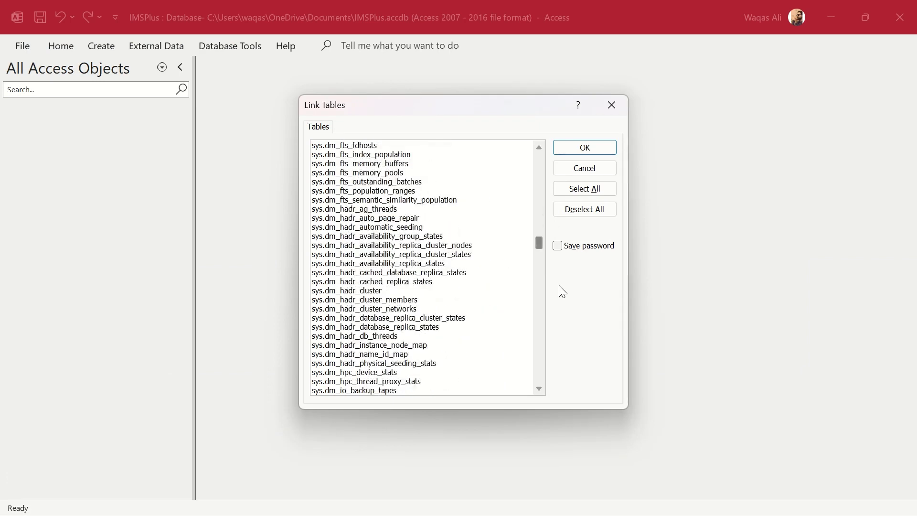
pyautogui.click(537, 283)
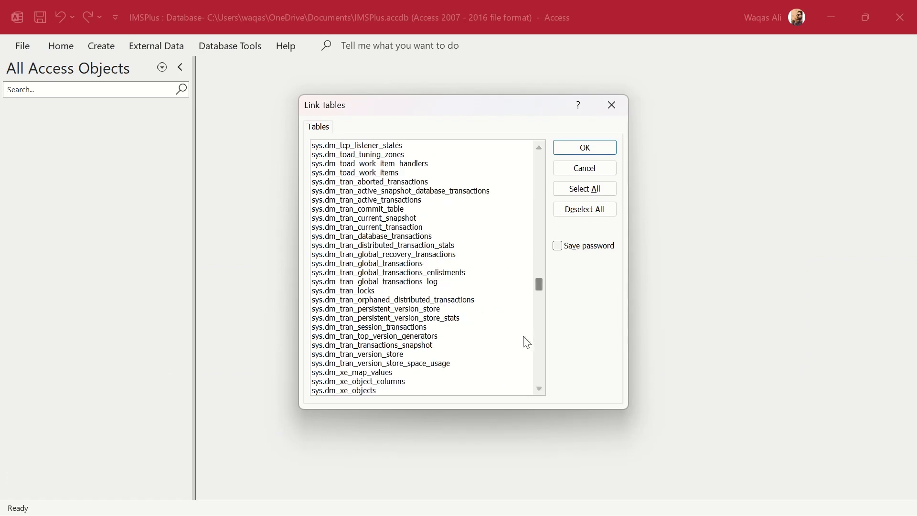
pyautogui.click(542, 342)
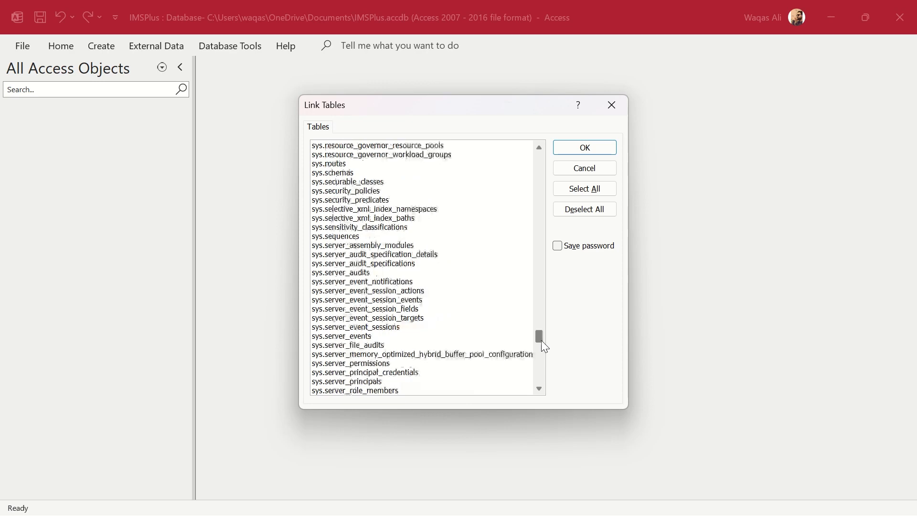
pyautogui.click(538, 151)
pyautogui.click(538, 151)
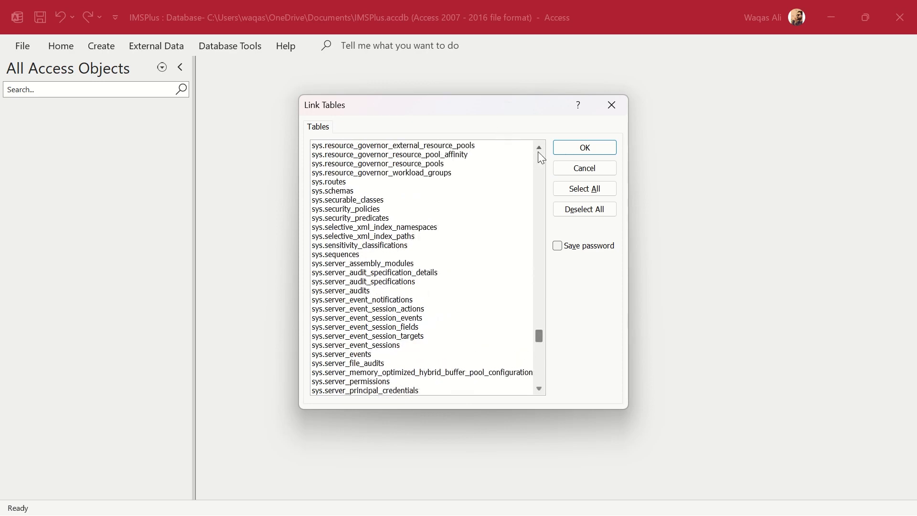
pyautogui.click(538, 150)
pyautogui.click(538, 150)
pyautogui.scroll(1, 538, 153)
pyautogui.scroll(20, 538, 153)
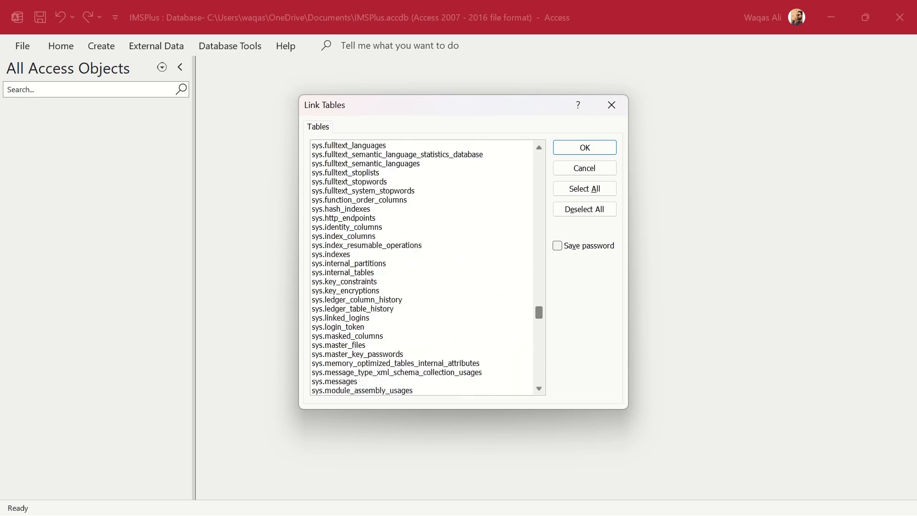
pyautogui.scroll(20, 419, 162)
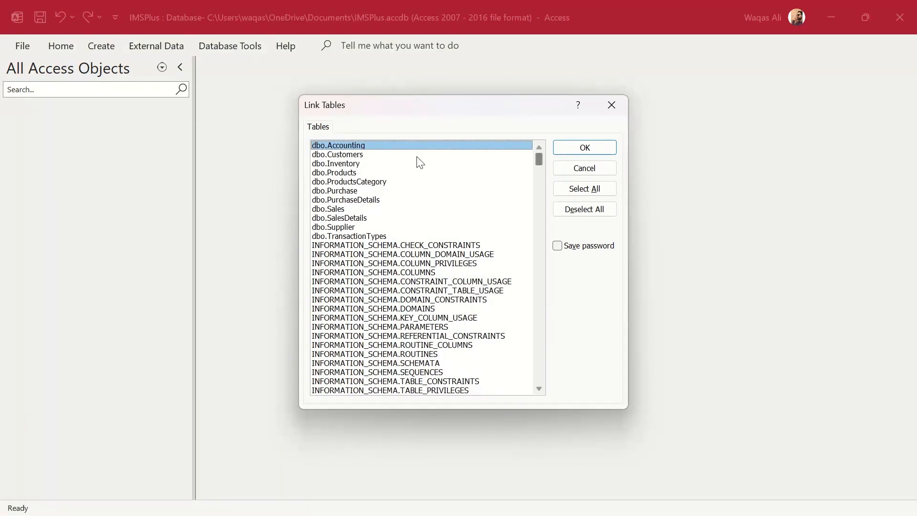
# Step: Add the remaining dbo tables, from dbo.Customers through dbo.TransactionTypes, to the selection and link them all into the Access database
pyautogui.click(335, 156)
pyautogui.click(337, 165)
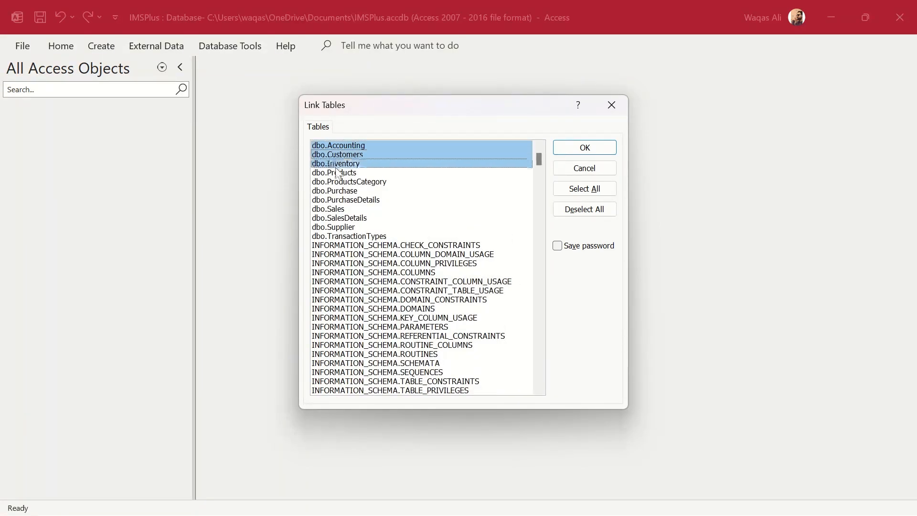
pyautogui.click(339, 173)
pyautogui.click(339, 183)
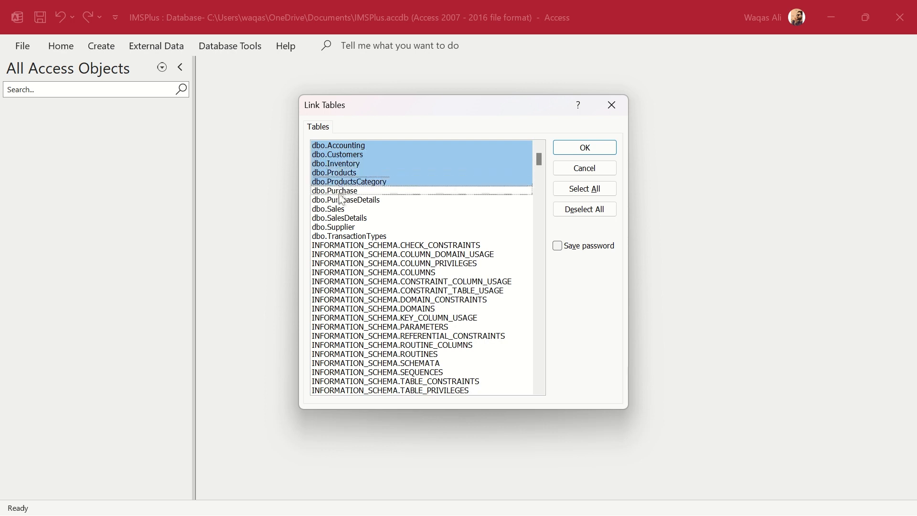
pyautogui.click(340, 191)
pyautogui.click(341, 200)
pyautogui.click(342, 209)
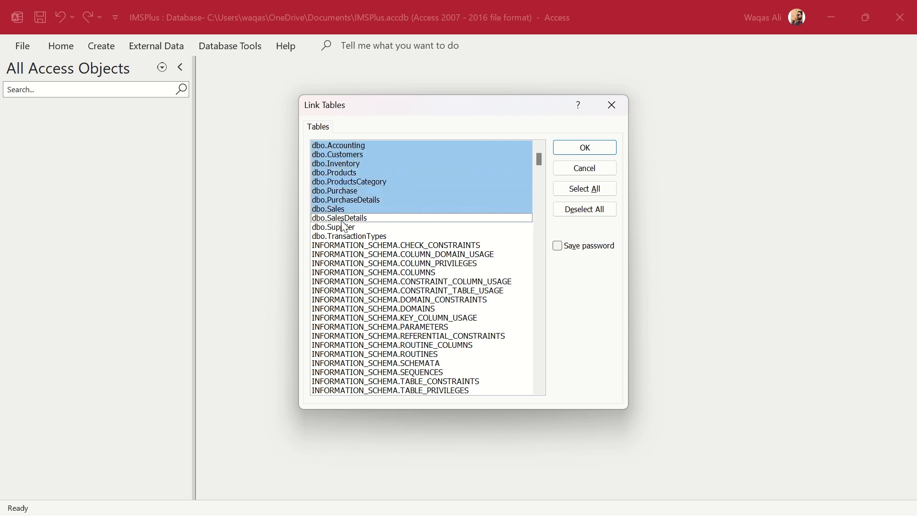
pyautogui.click(342, 218)
pyautogui.click(344, 227)
pyautogui.click(346, 236)
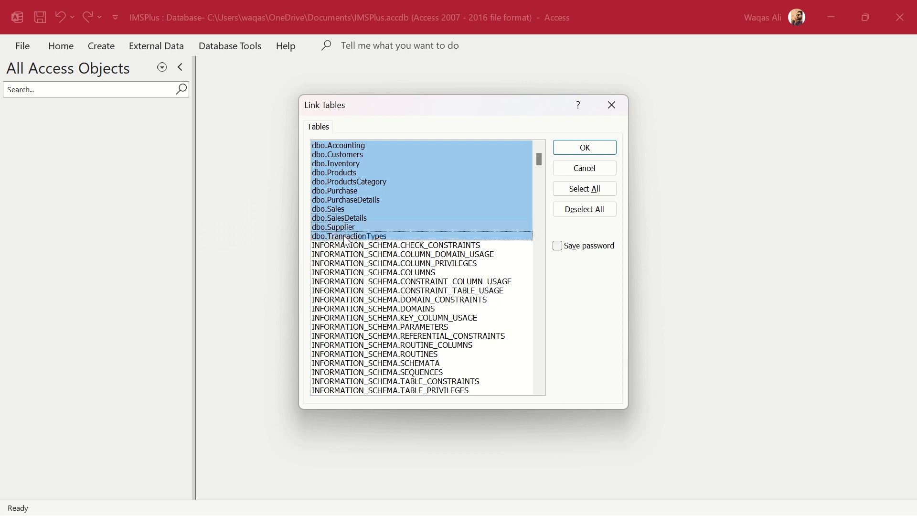
pyautogui.click(581, 149)
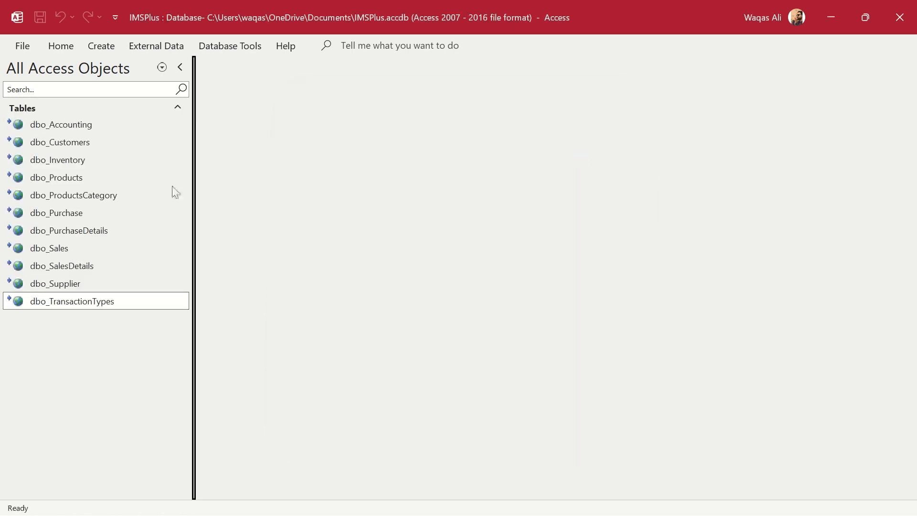
# Step: Check the linked tables against the table list in SQL Server Management Studio, then open the linked dbo_Customers table in Access
pyautogui.hotkey('alt', 'Tab')
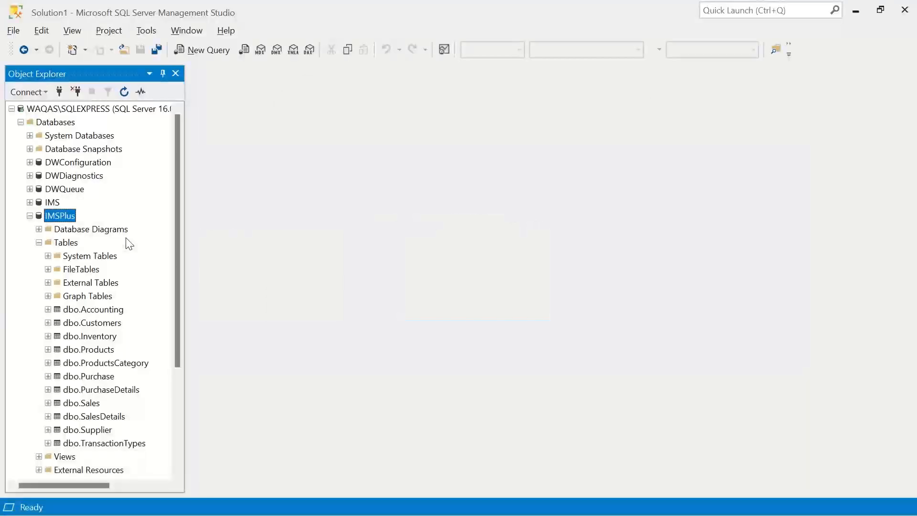
pyautogui.hotkey('alt', 'Tab')
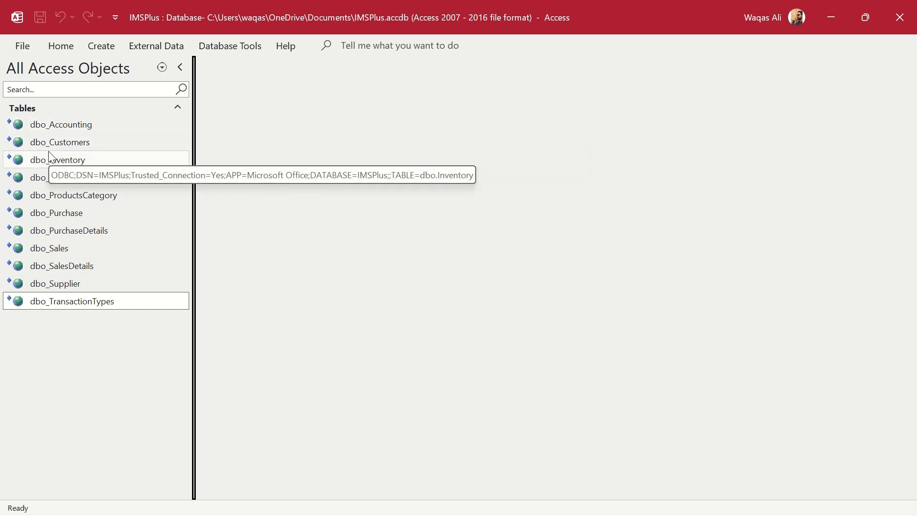
pyautogui.doubleClick(62, 144)
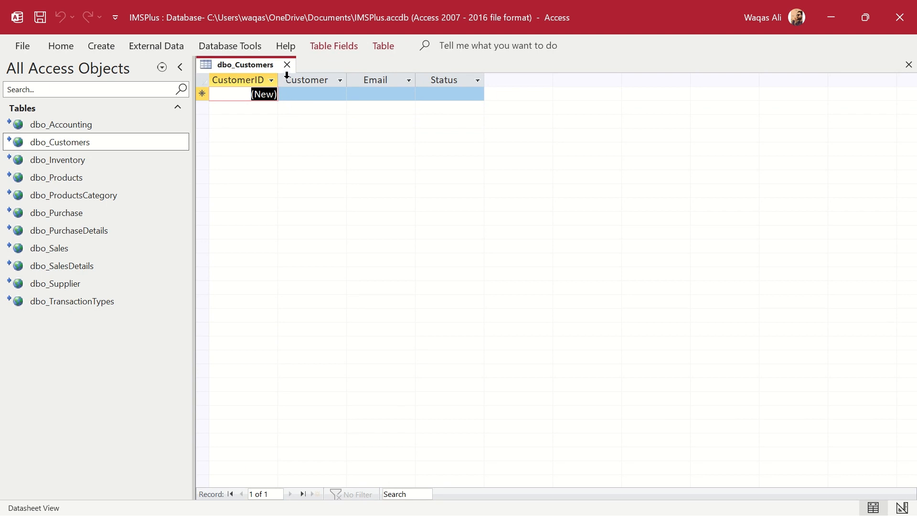
# Step: In SQL Server Management Studio, view the top 200 rows of dbo.Customers, close them, and return to Access
pyautogui.hotkey('alt', 'Tab')
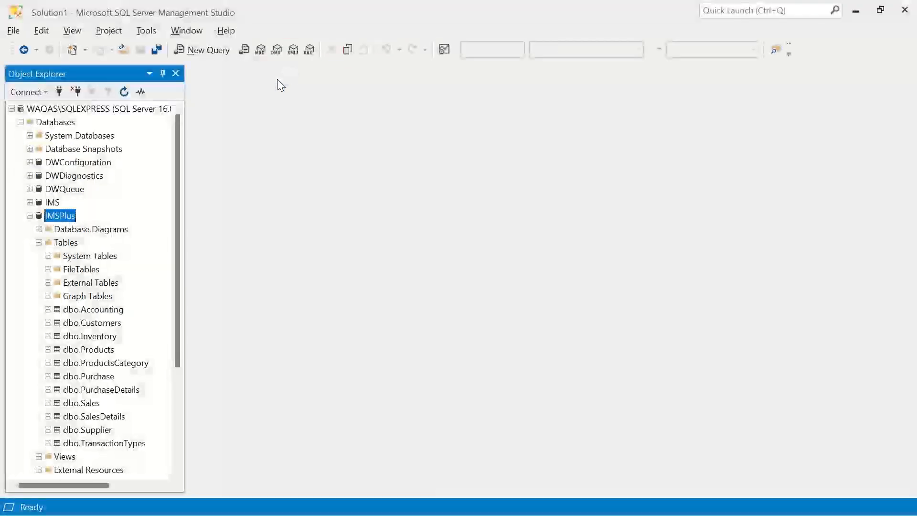
pyautogui.rightClick(103, 330)
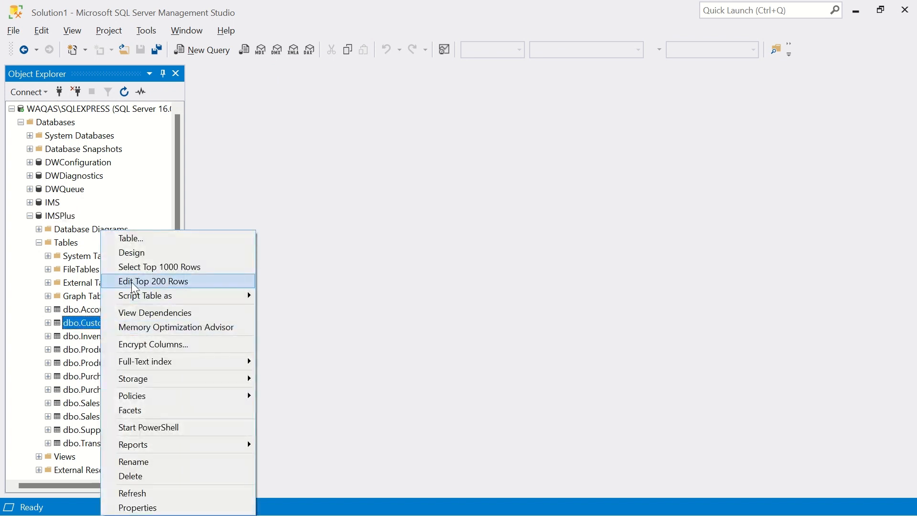
pyautogui.click(131, 282)
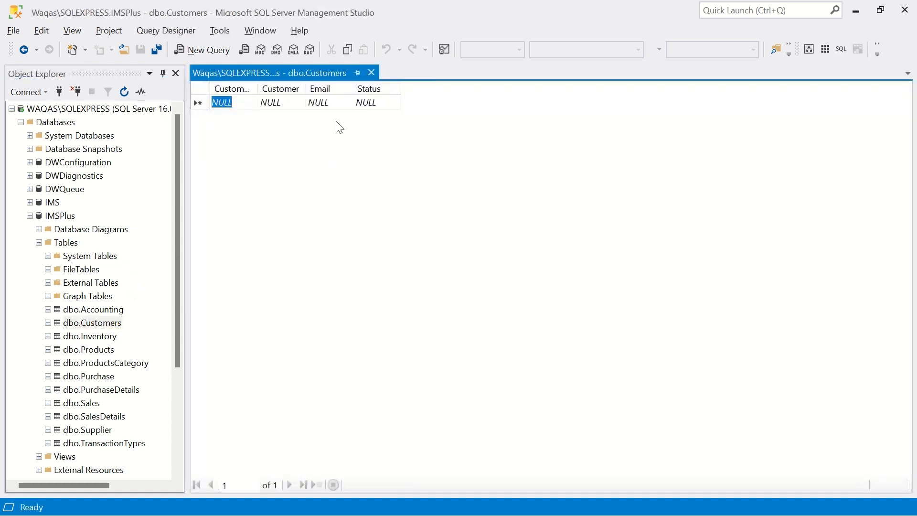
pyautogui.click(371, 73)
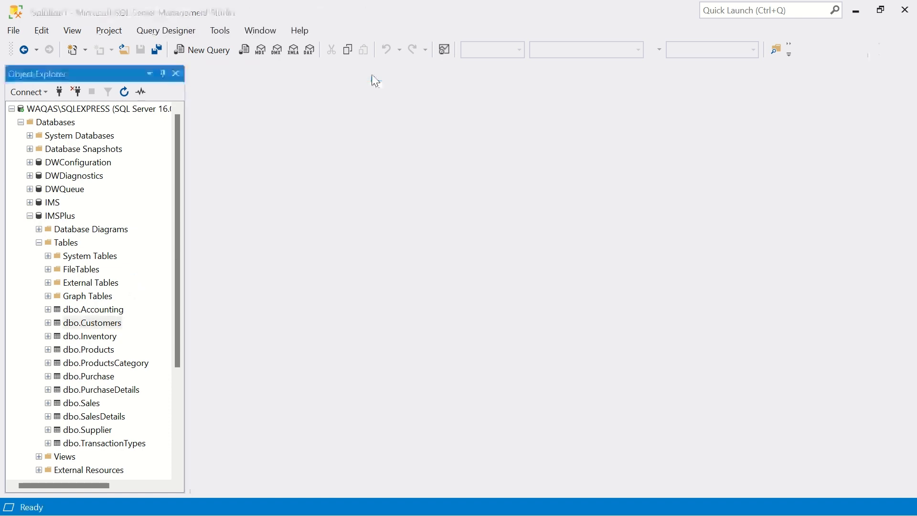
pyautogui.hotkey('alt', 'Tab')
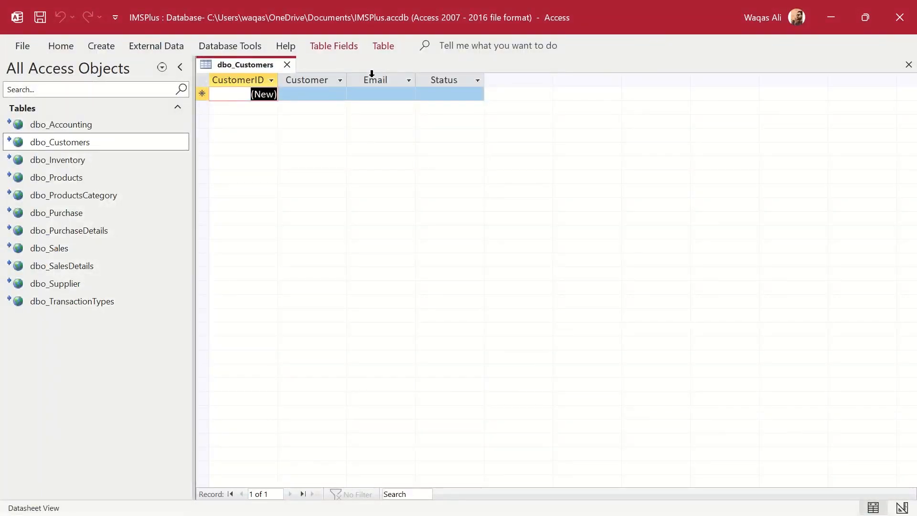
# Step: Add a record to dbo_Customers with the customer Customer A, the customer's e-mail address and the status Active
pyautogui.press('Tab')
pyautogui.write('Cust')
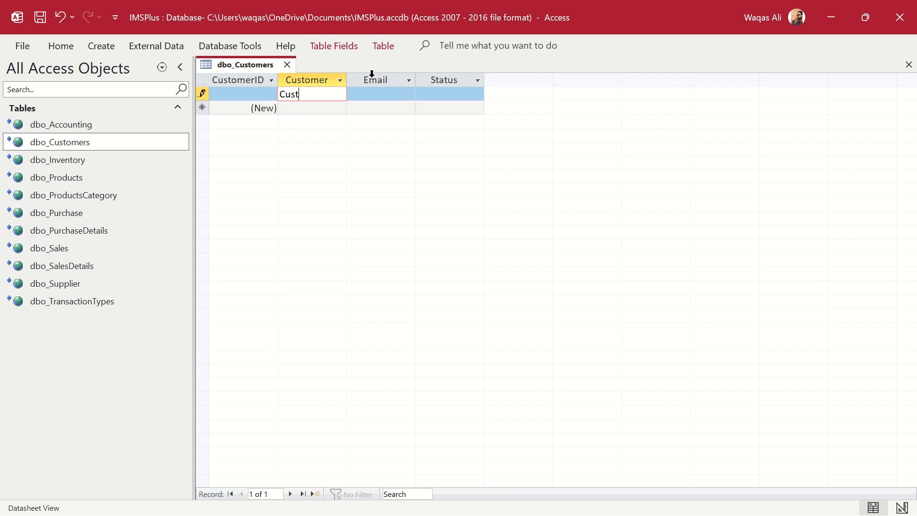
pyautogui.write('omer A')
pyautogui.press('Tab')
pyautogui.write('custo')
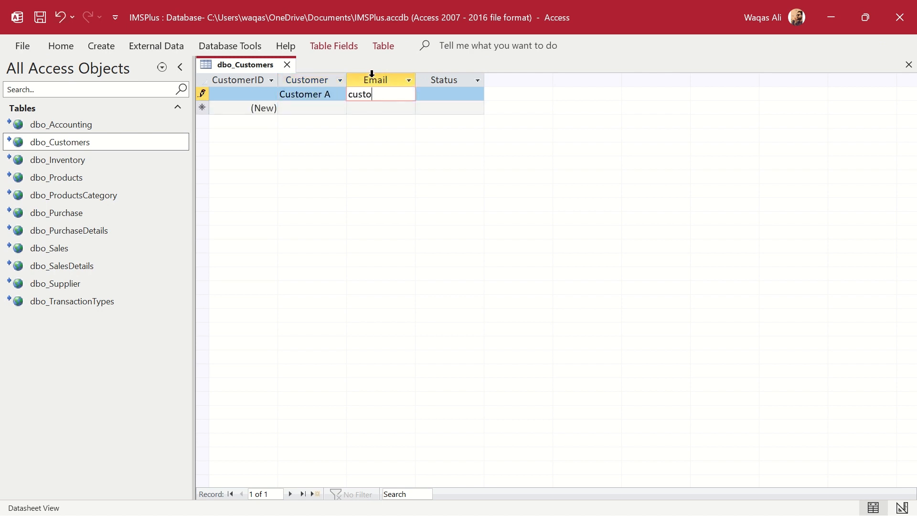
pyautogui.write('me')
pyautogui.write('ra')
pyautogui.write('@email.com')
pyautogui.press('Tab')
pyautogui.write('A')
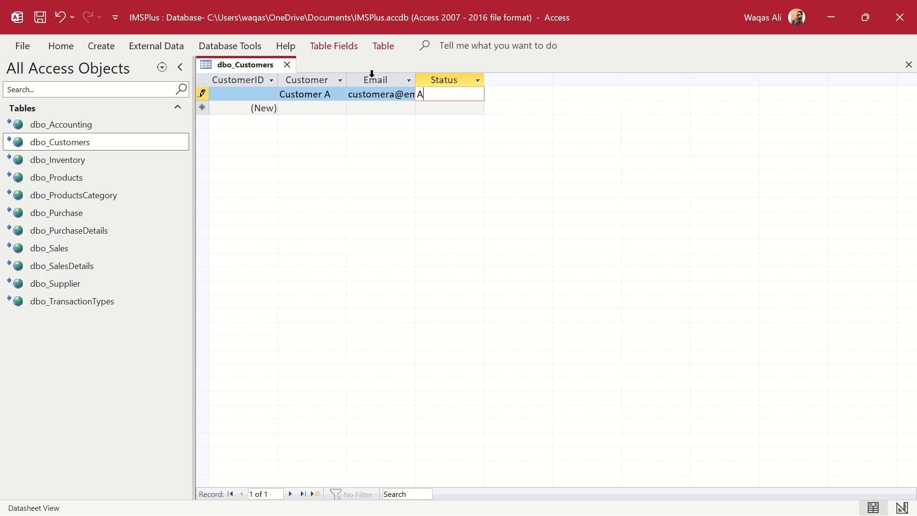
pyautogui.write('ctive')
pyautogui.press('Return')
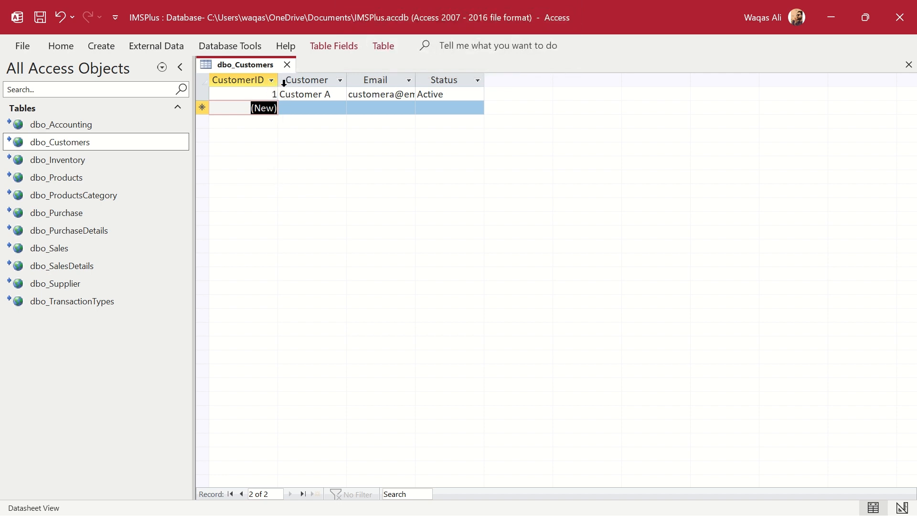
# Step: Open the top 200 rows of dbo.Customers in SQL Server Management Studio, widen the columns, and compare the record with Access
pyautogui.hotkey('alt', 'Tab')
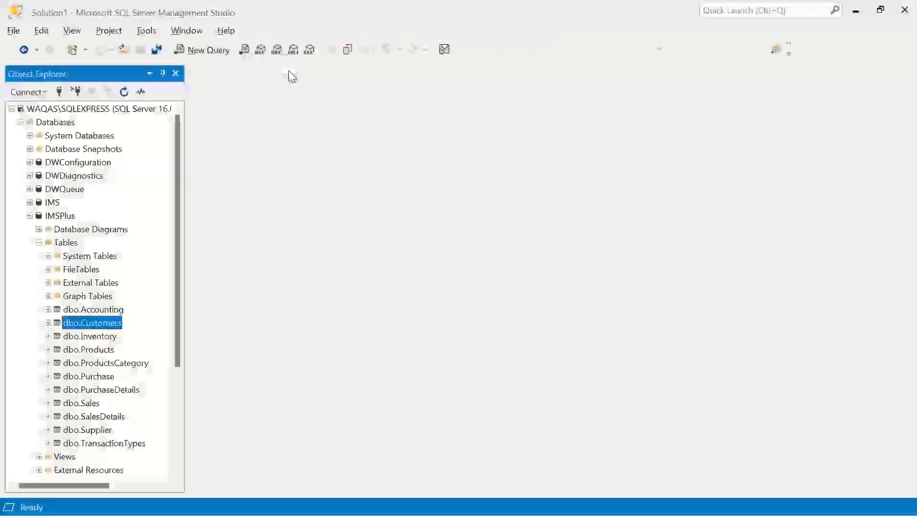
pyautogui.rightClick(99, 323)
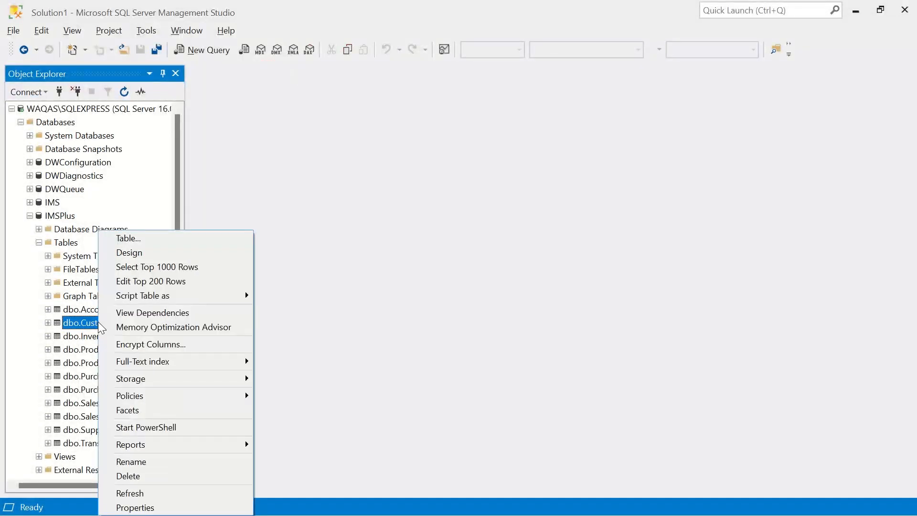
pyautogui.click(139, 283)
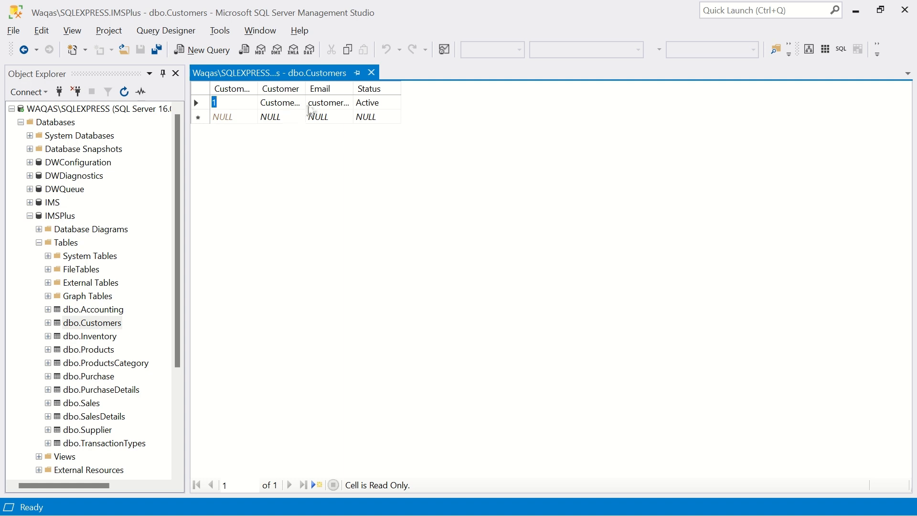
pyautogui.moveTo(305, 89); pyautogui.dragTo(426, 88)
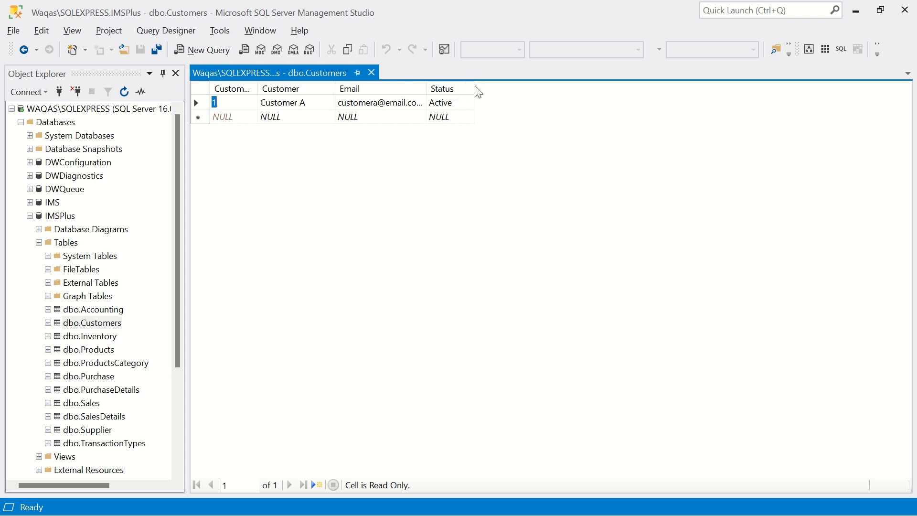
pyautogui.moveTo(474, 88); pyautogui.dragTo(493, 85)
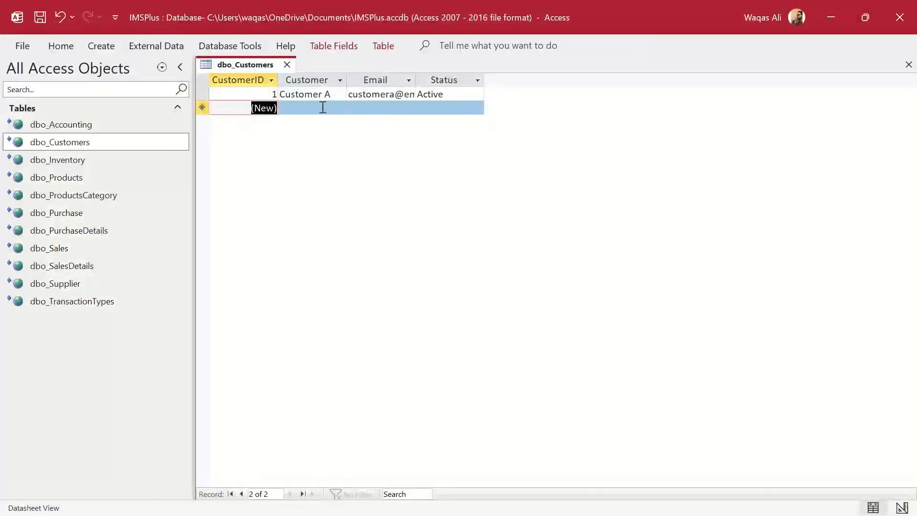
pyautogui.hotkey('alt', 'Tab')
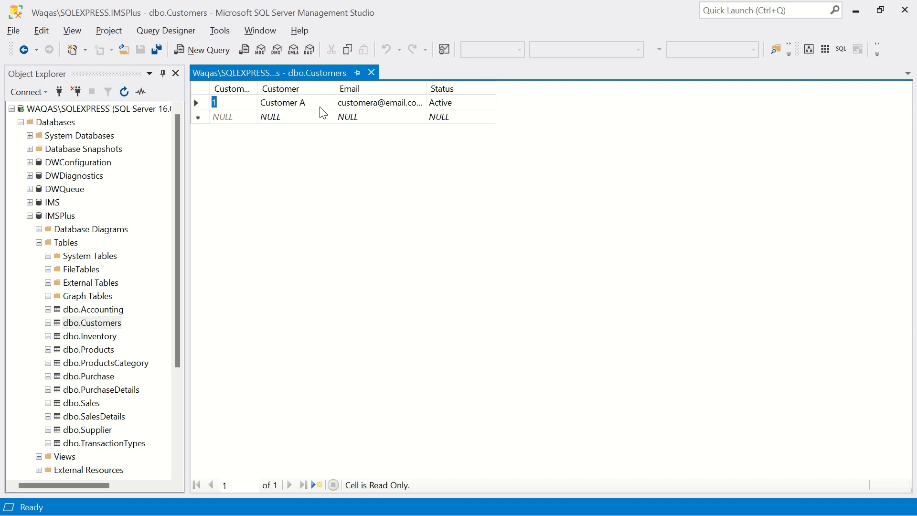
pyautogui.hotkey('alt', 'Tab')
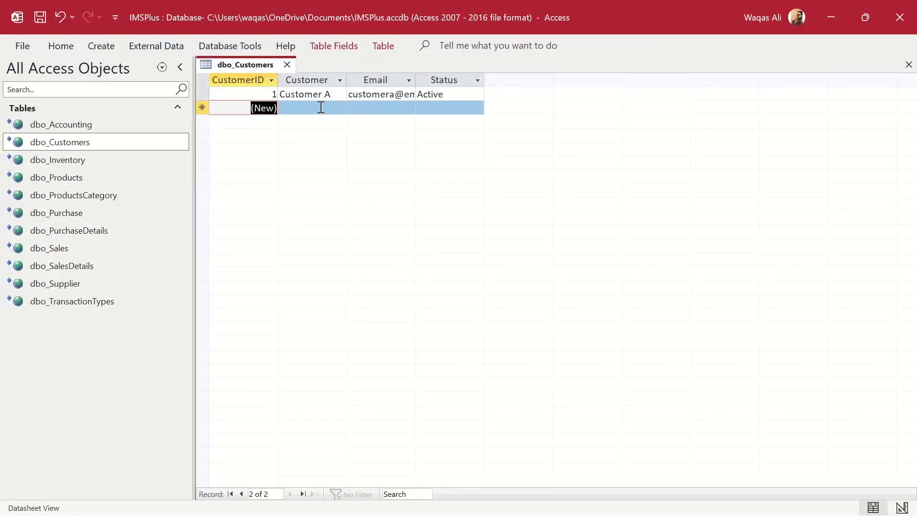